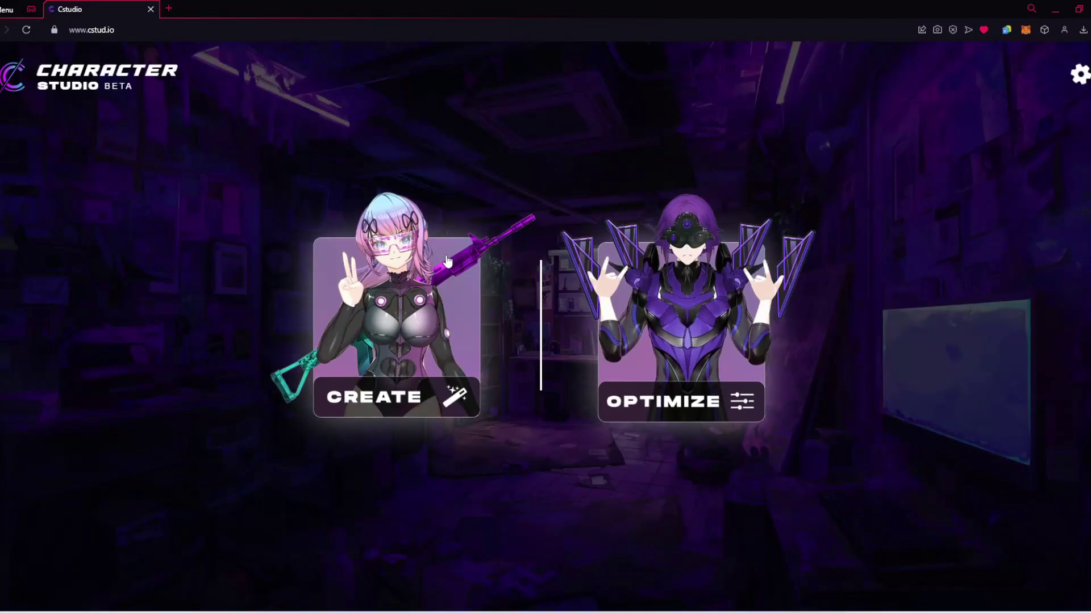
- Start creating a new character, switch it to the female base and show its body traits
click(404, 288)
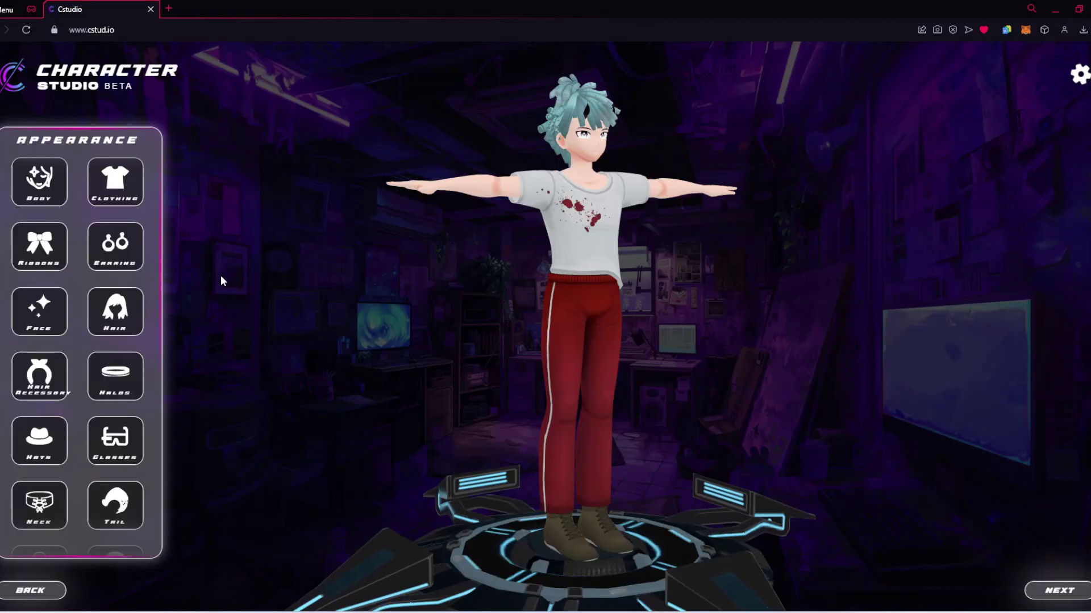
click(49, 188)
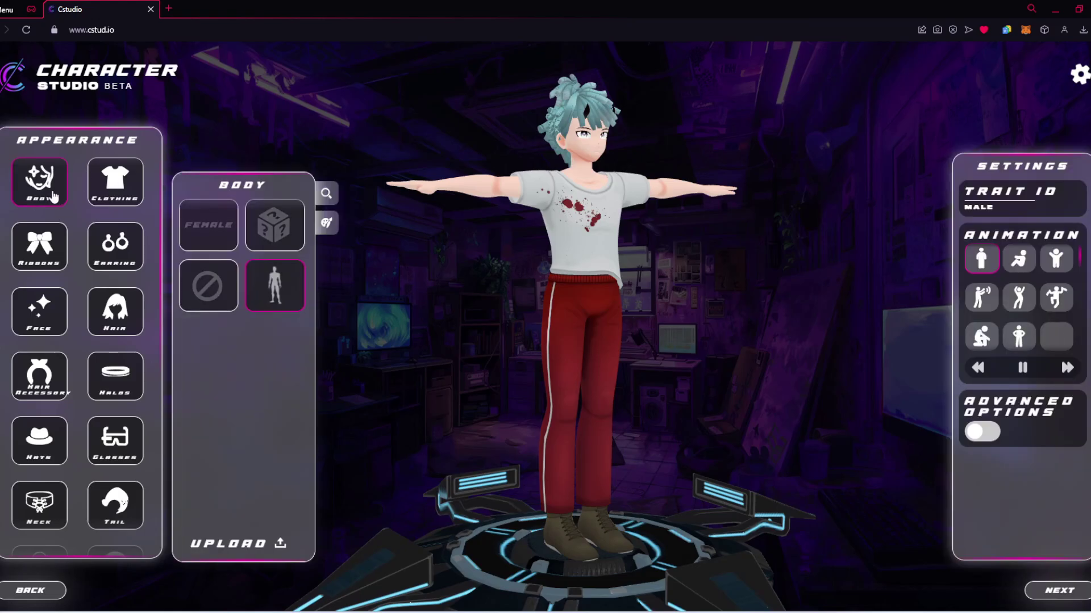
click(200, 245)
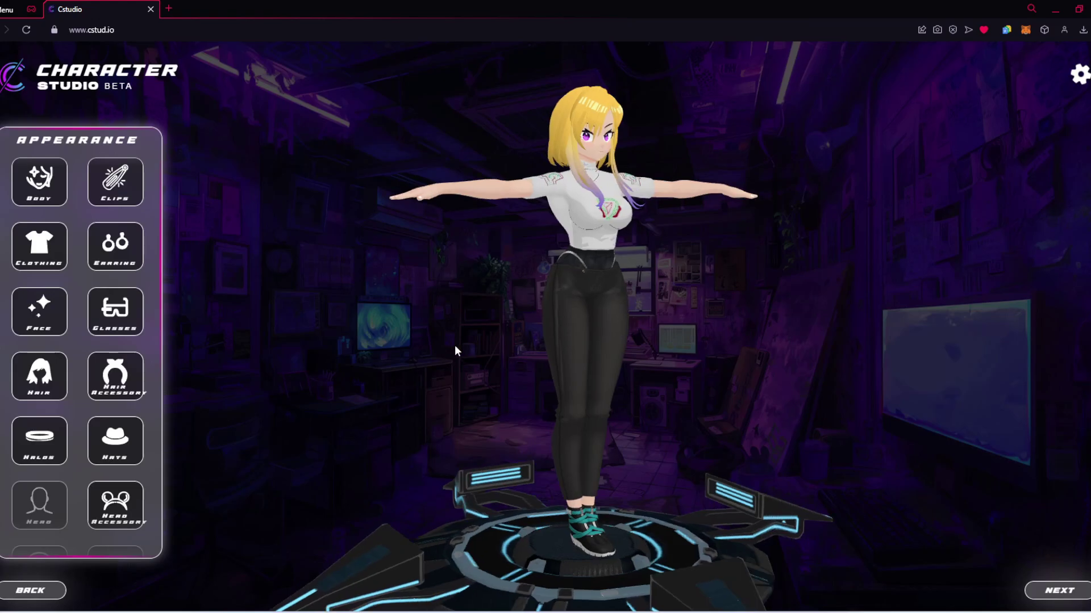
click(50, 190)
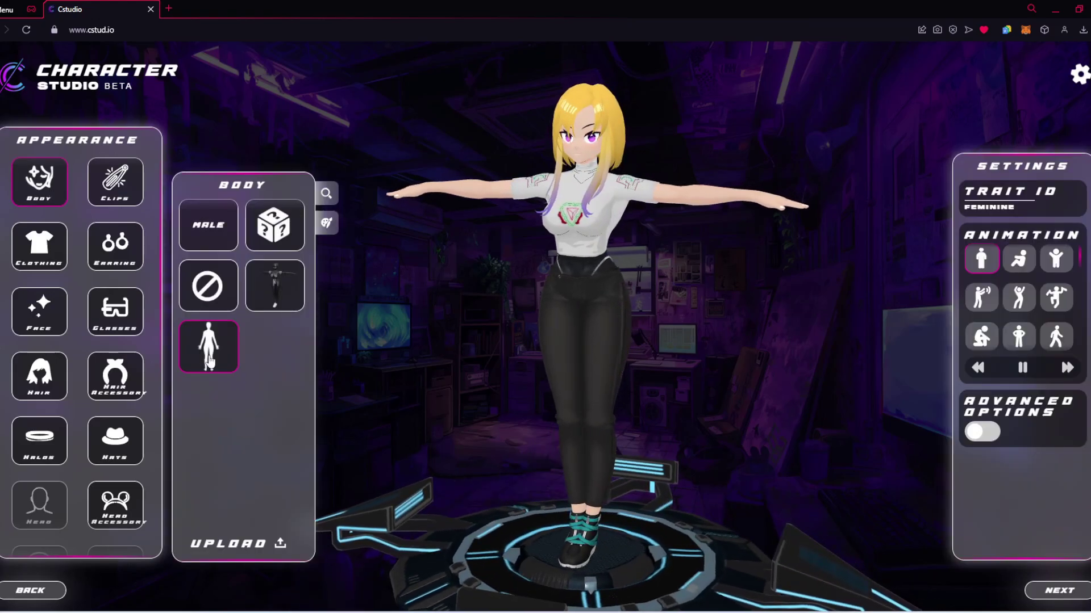
- Dress the character in the pink and white Angel Summer outfit from the clothing traits
click(45, 256)
scroll(301, 405, down, 3)
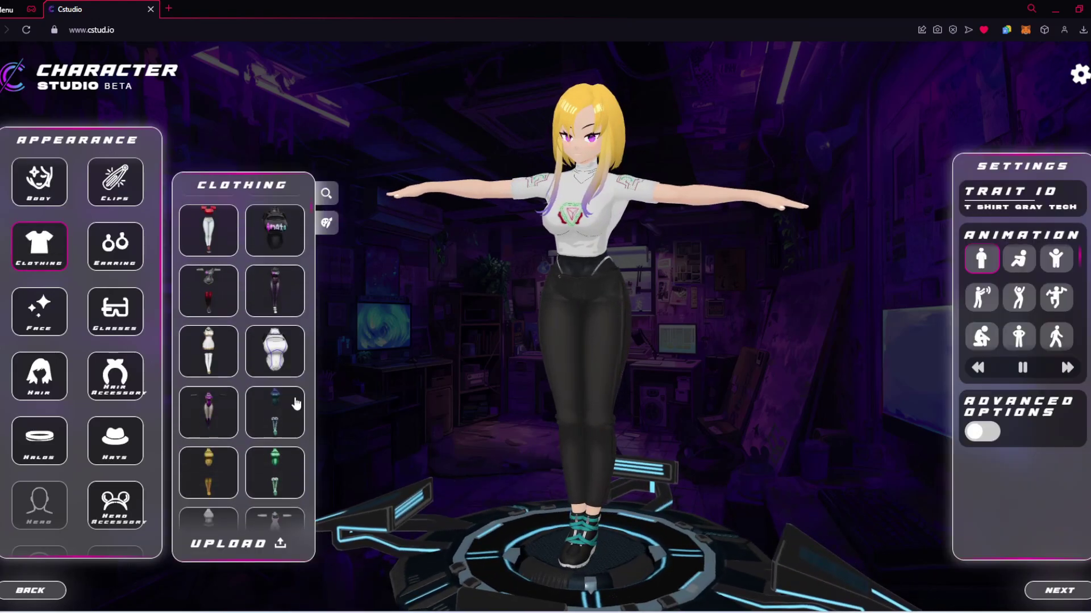
scroll(291, 407, down, 3)
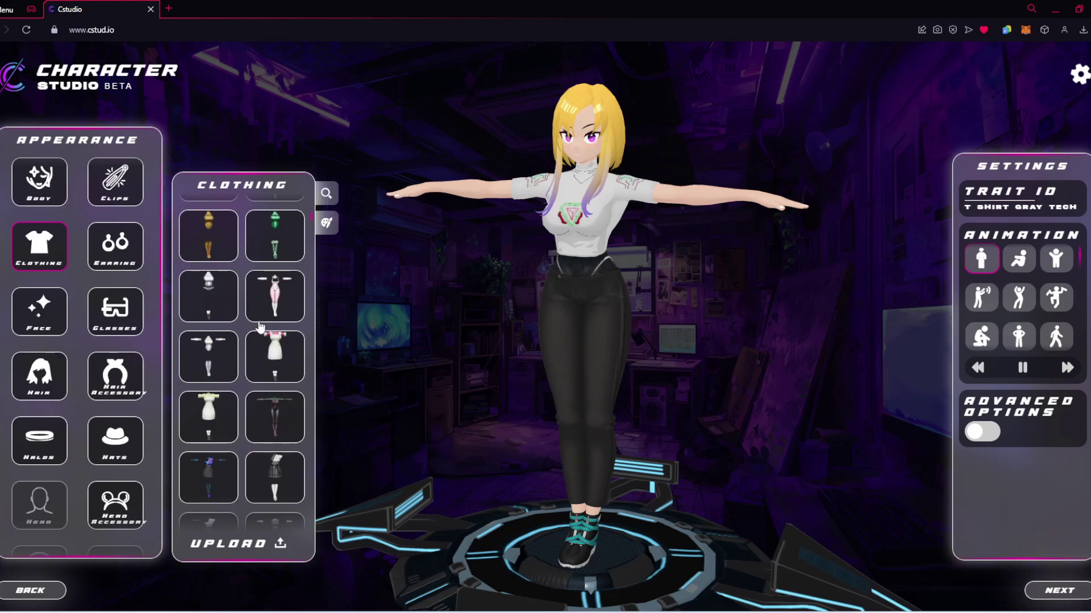
click(275, 295)
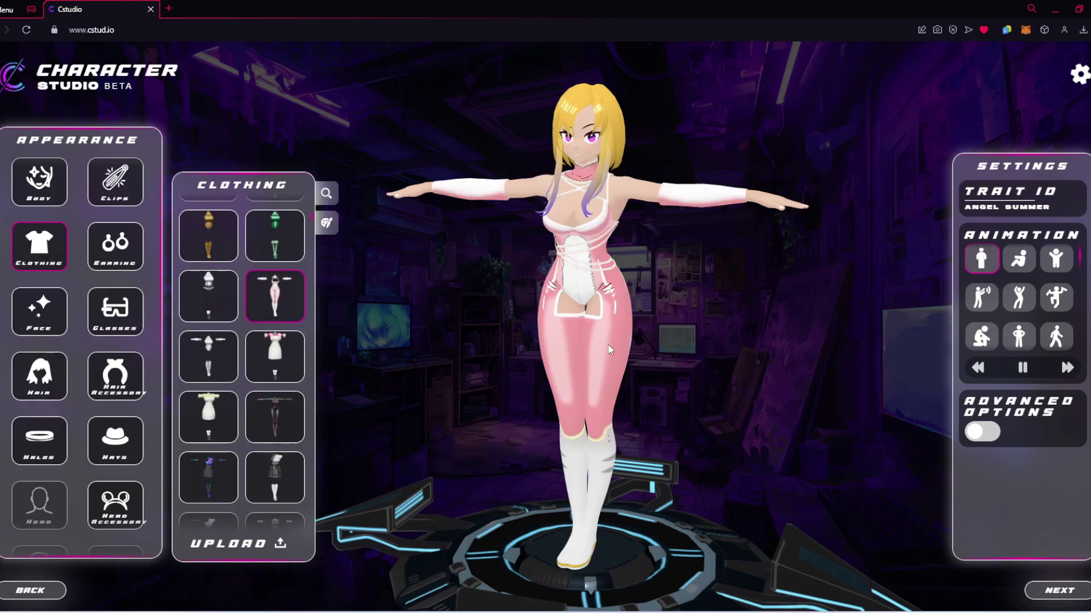
- Enable the advanced options for the Angel Summer outfit
scroll(625, 346, up, 5)
drag(657, 202, 620, 165)
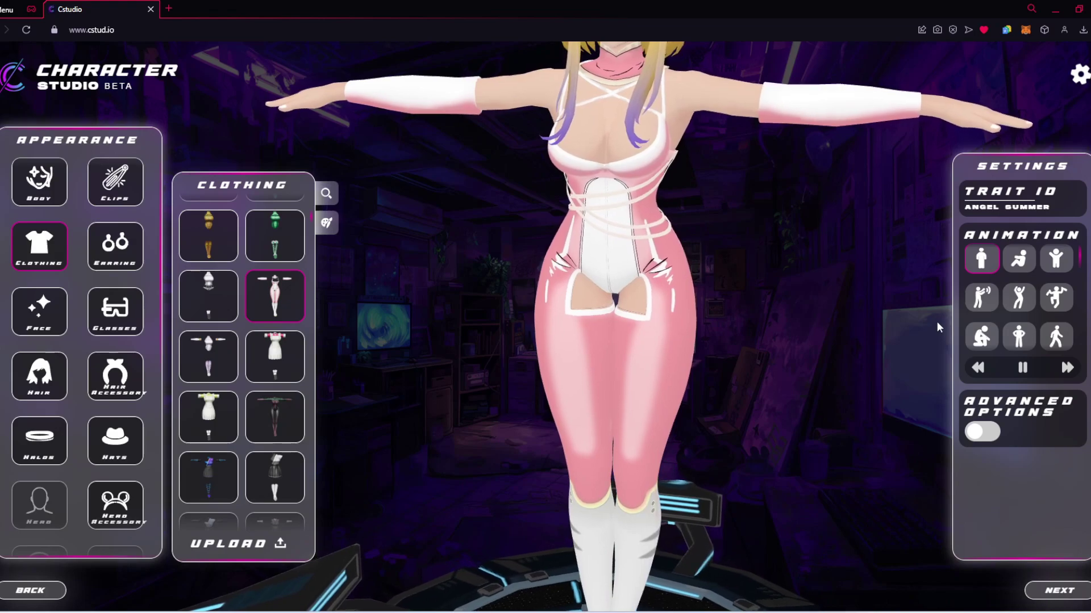
click(994, 433)
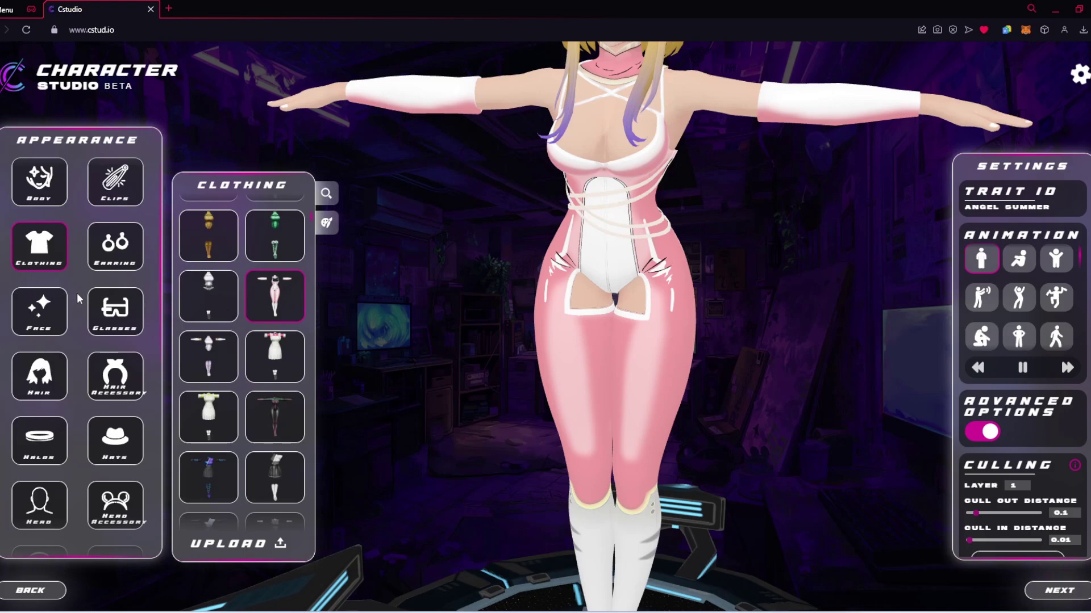
- Put the green Armored Goggles from the glasses traits on the character's face
click(125, 300)
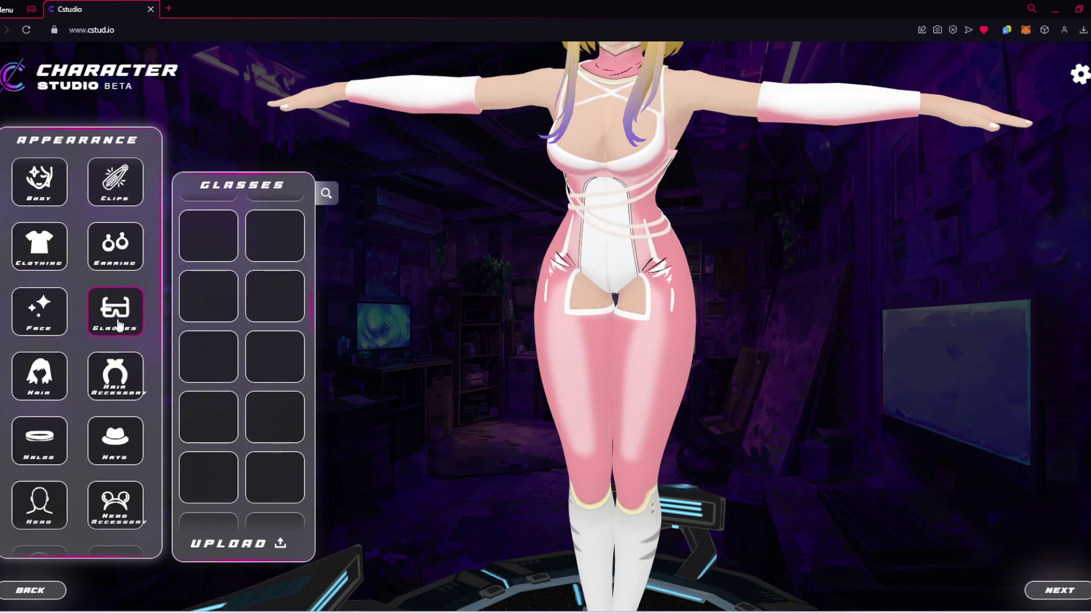
scroll(330, 324, up, 5)
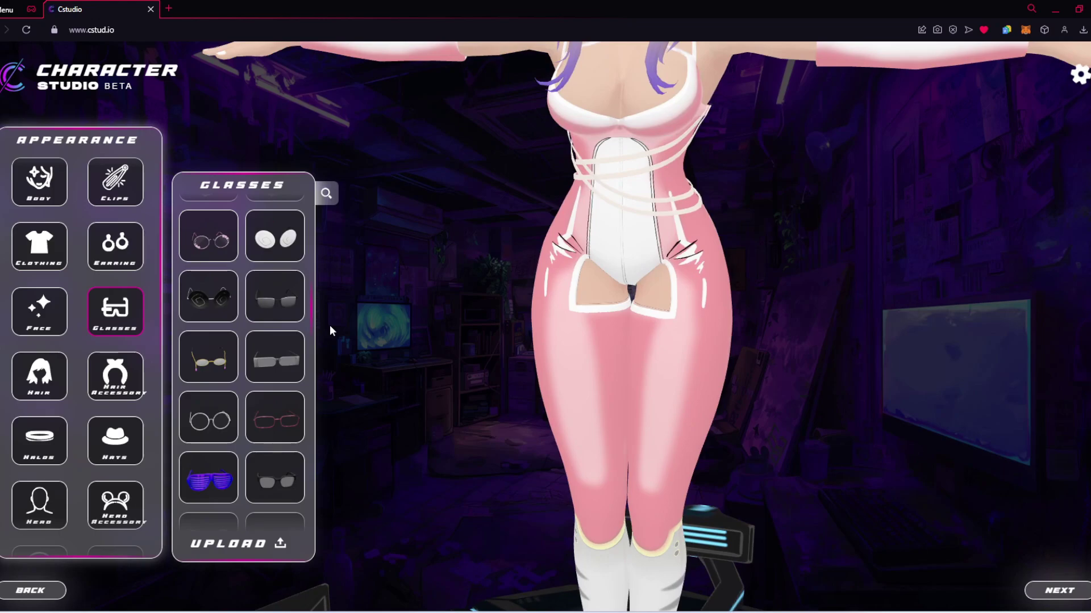
scroll(278, 332, up, 8)
scroll(686, 226, down, 5)
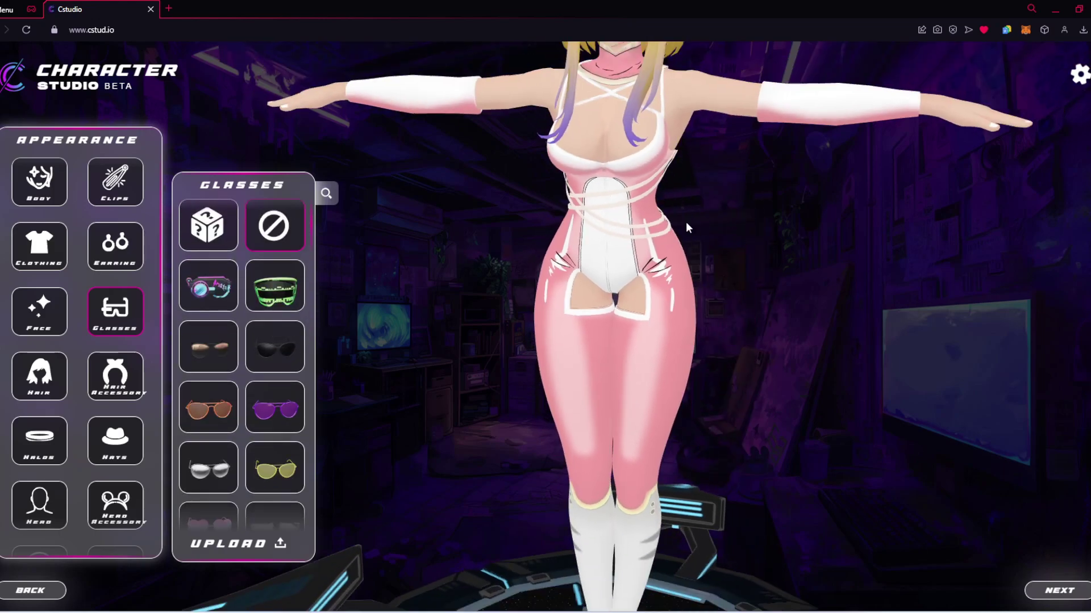
right_drag(703, 236, 666, 354)
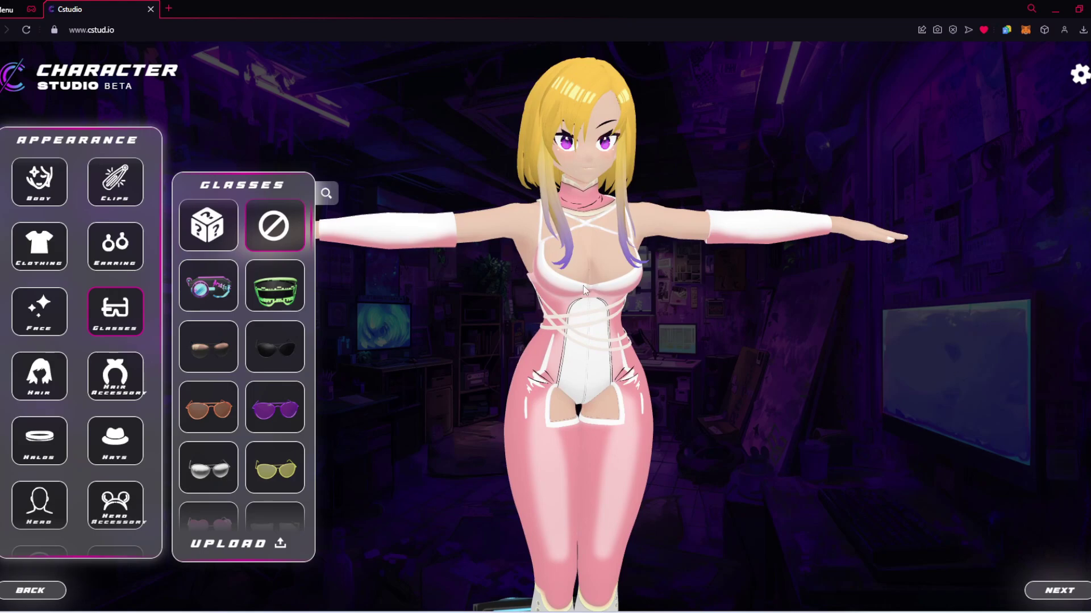
click(296, 306)
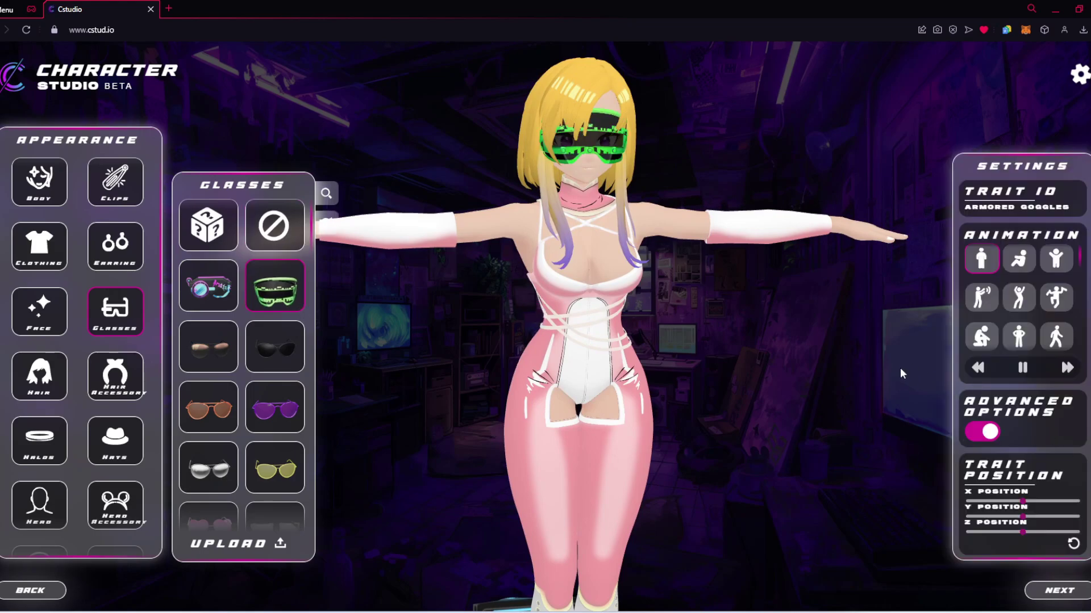
- Review the advanced settings of the body and the position, scale and culling options of the hair
click(36, 202)
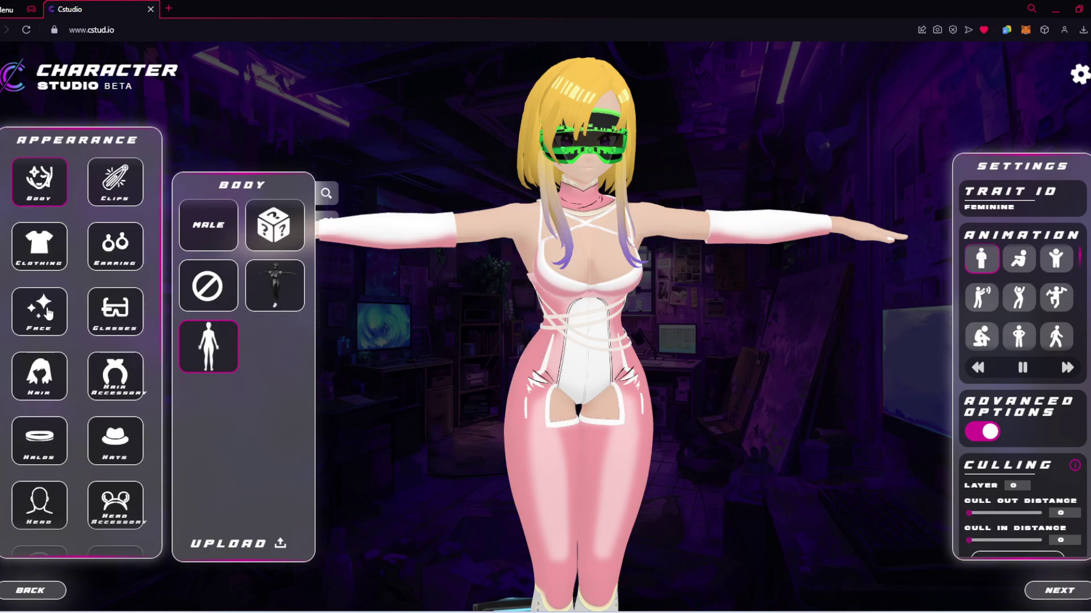
scroll(113, 378, down, 5)
scroll(103, 341, up, 1)
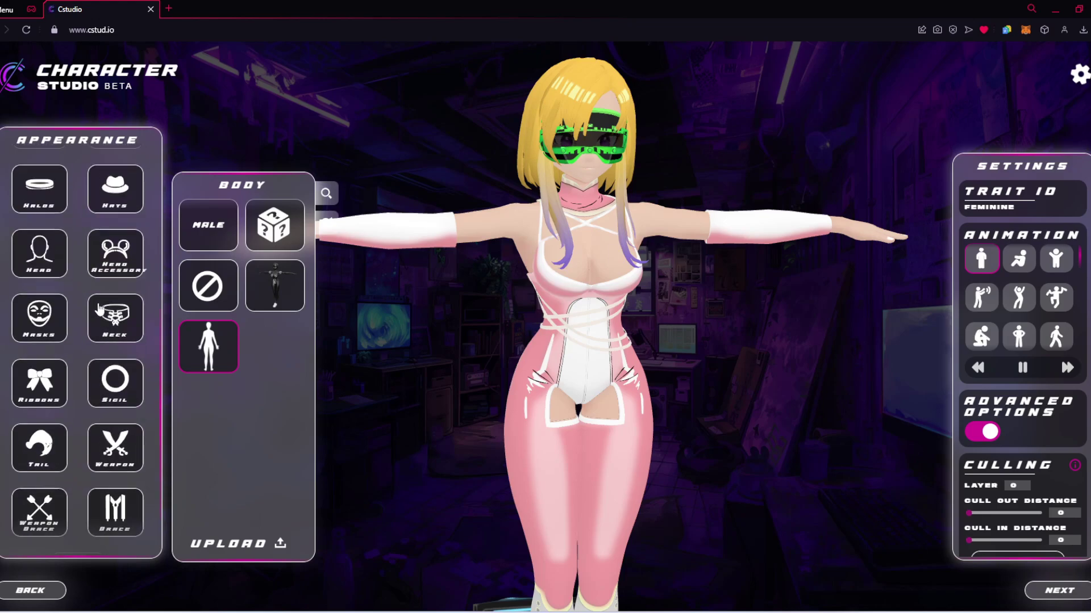
scroll(100, 330, up, 4)
click(37, 352)
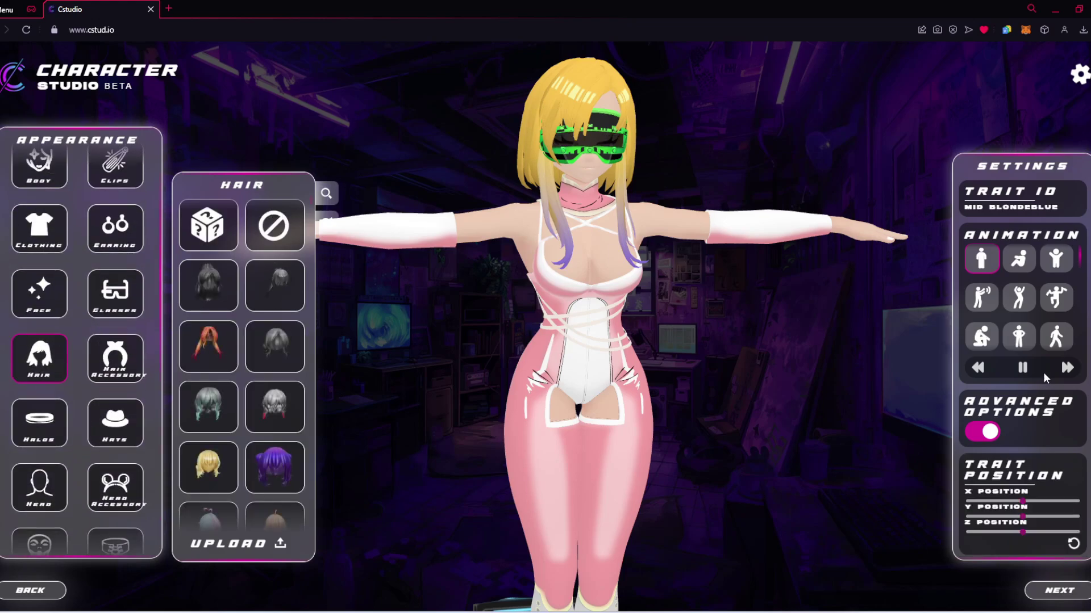
scroll(1043, 373, down, 4)
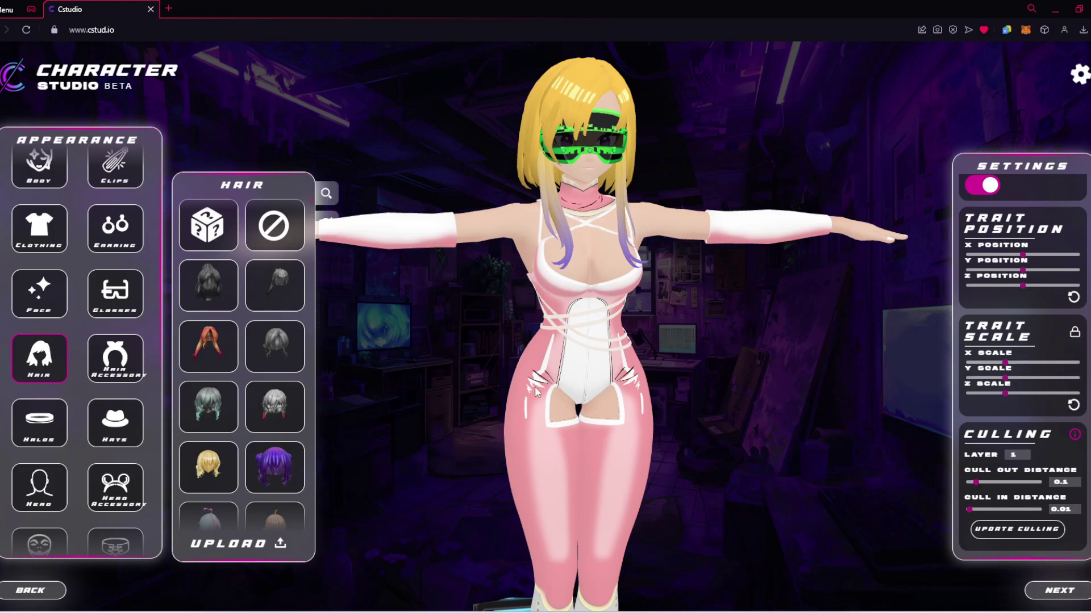
- Remove the green goggles from the character so that no glasses are worn
click(594, 142)
click(273, 226)
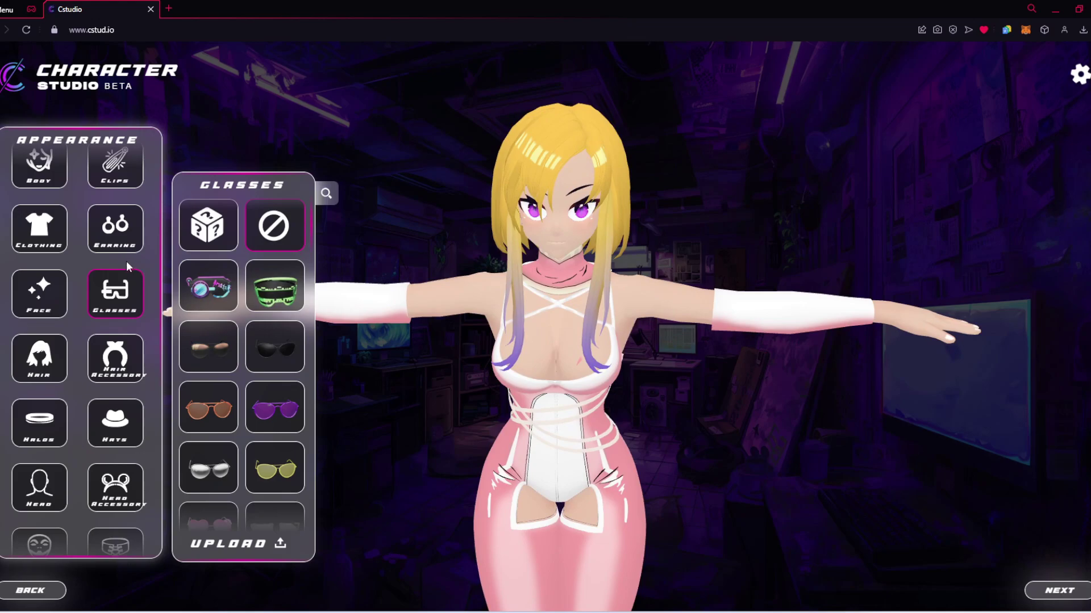
- Examine the feminine body's culling settings and inspect the character from the front and side
scroll(138, 271, up, 1)
click(40, 184)
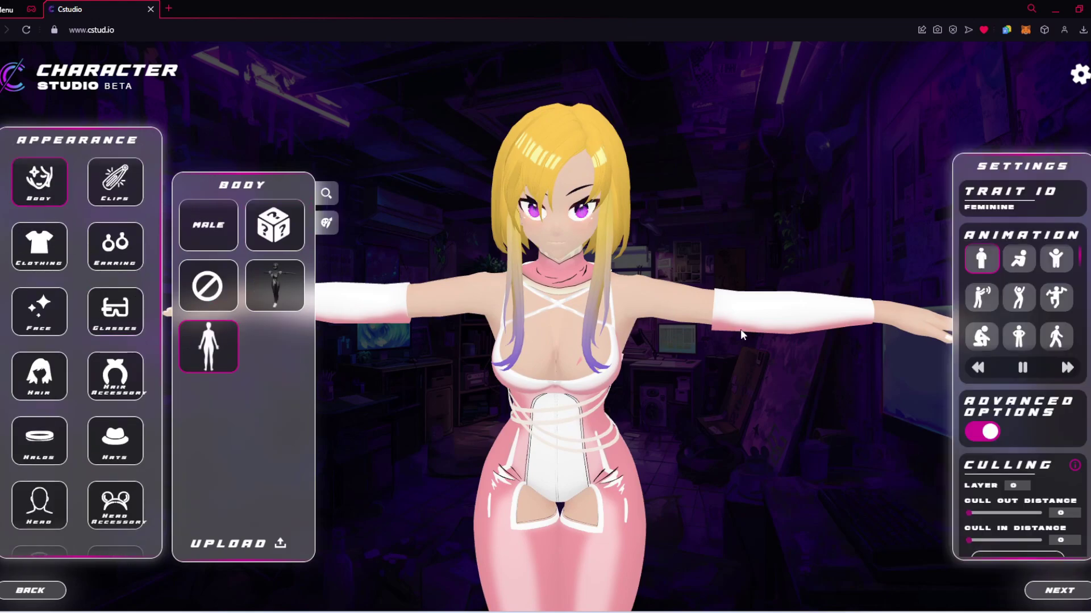
drag(682, 405, 684, 366)
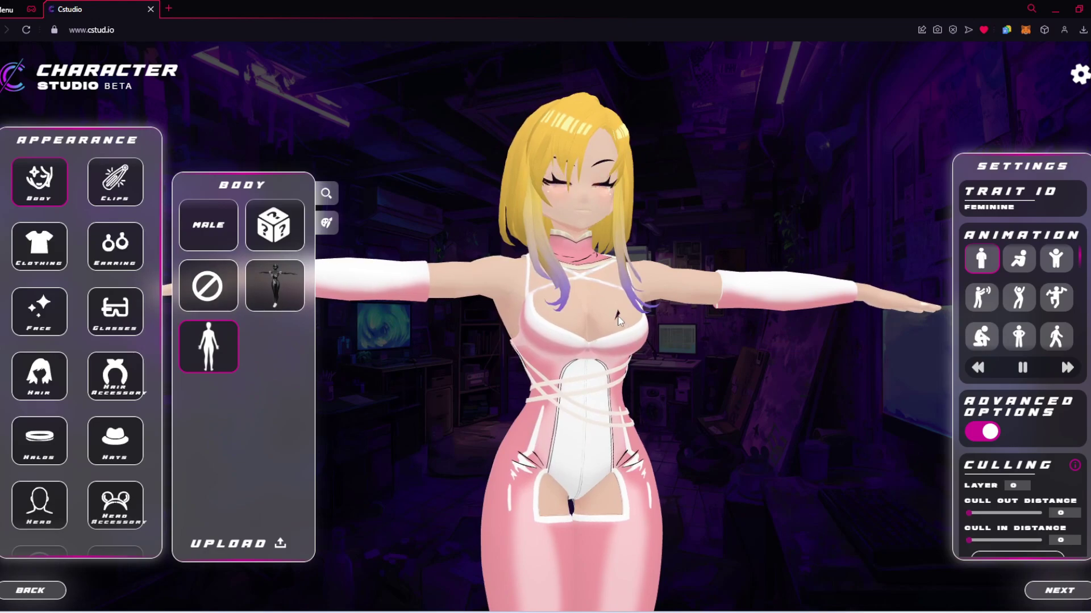
drag(718, 407, 682, 409)
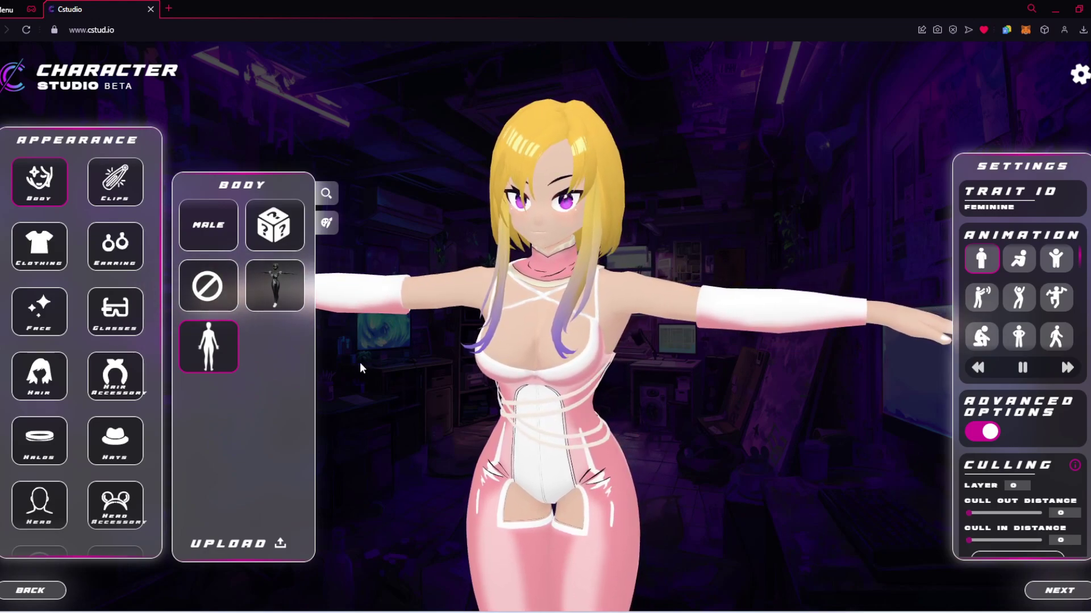
drag(865, 439, 955, 451)
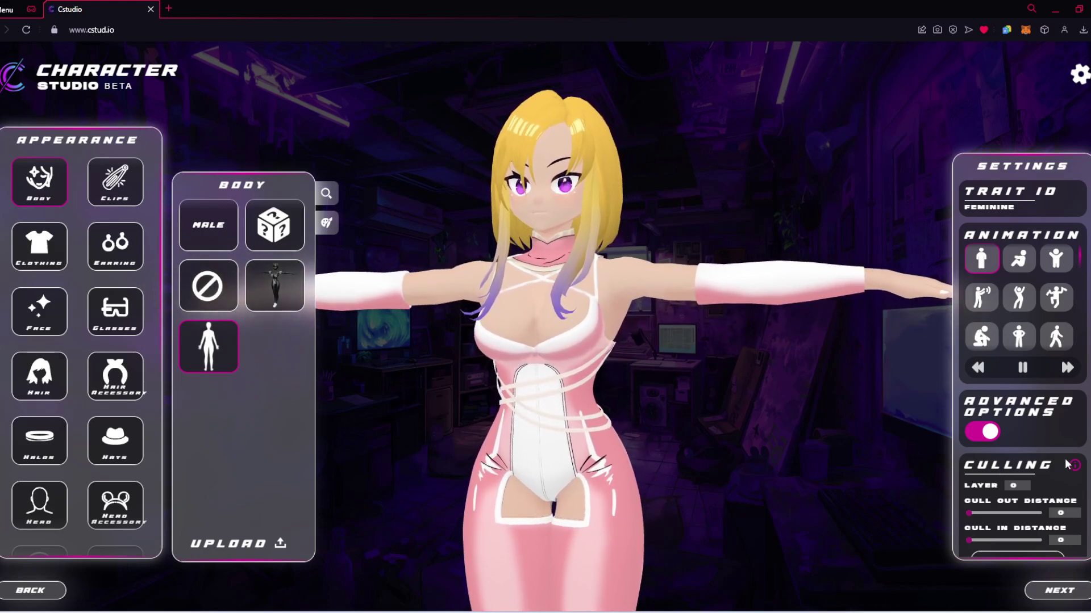
scroll(1065, 463, down, 1)
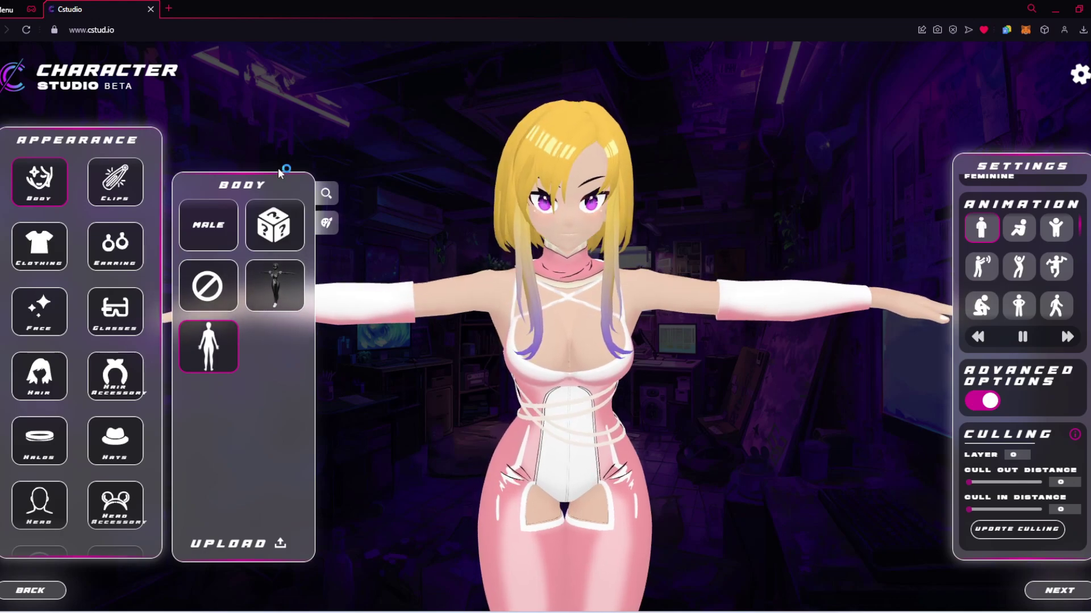
drag(344, 322, 418, 304)
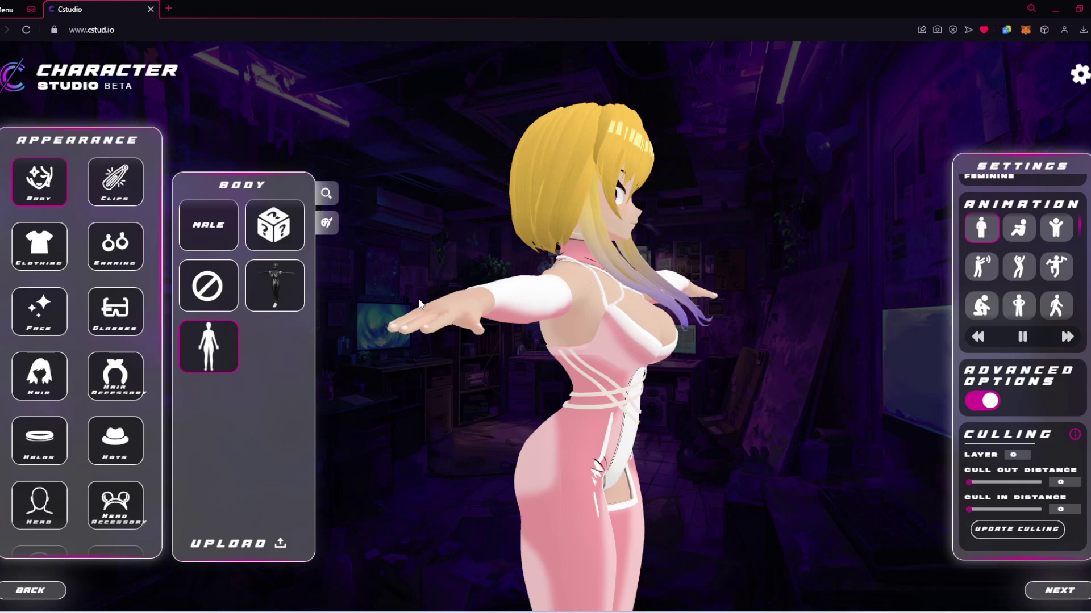
- Compare the culling layer of the Angel Summer clothing with that of the body
click(52, 255)
click(50, 192)
click(21, 256)
drag(771, 408, 629, 403)
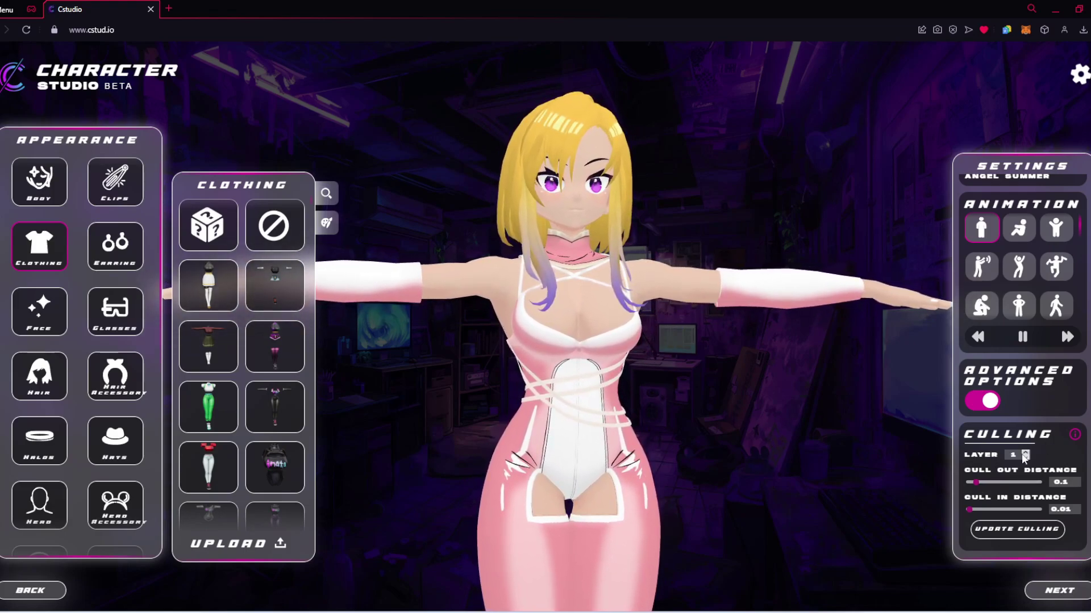
click(40, 181)
click(60, 256)
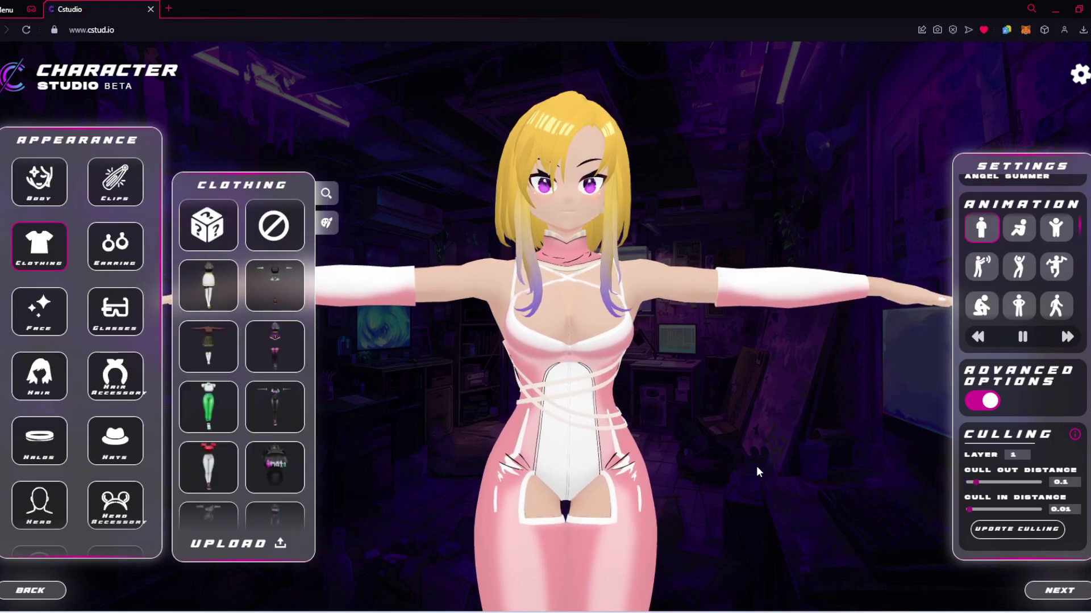
mouse_move(768, 475)
mouse_down()
mouse_move(574, 384)
mouse_move(751, 448)
mouse_move(755, 472)
mouse_up()
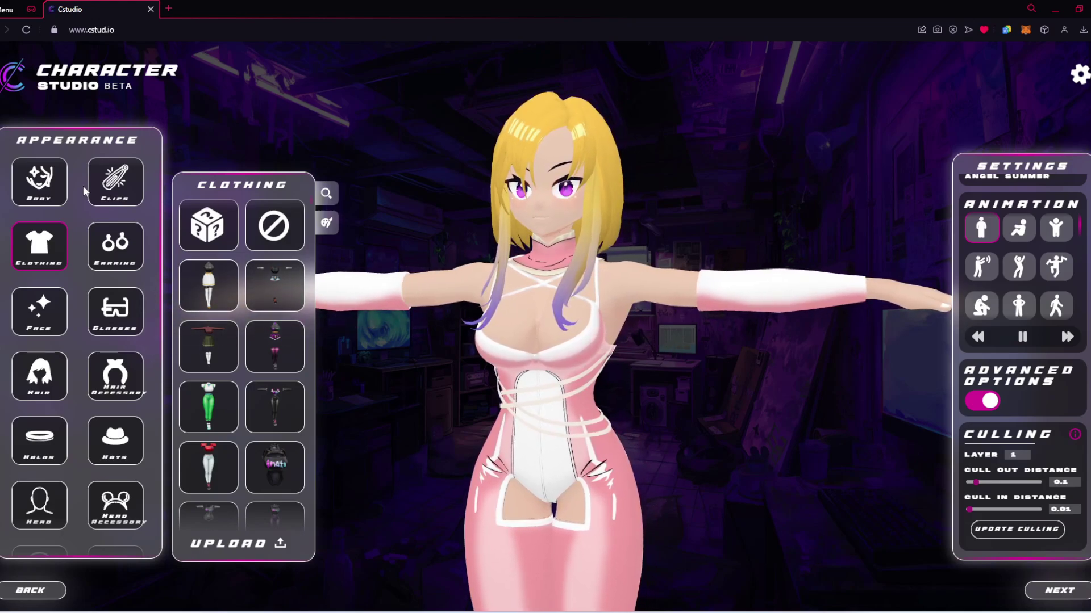
- Raise the feminine body's cull out distance to 0.03
click(47, 194)
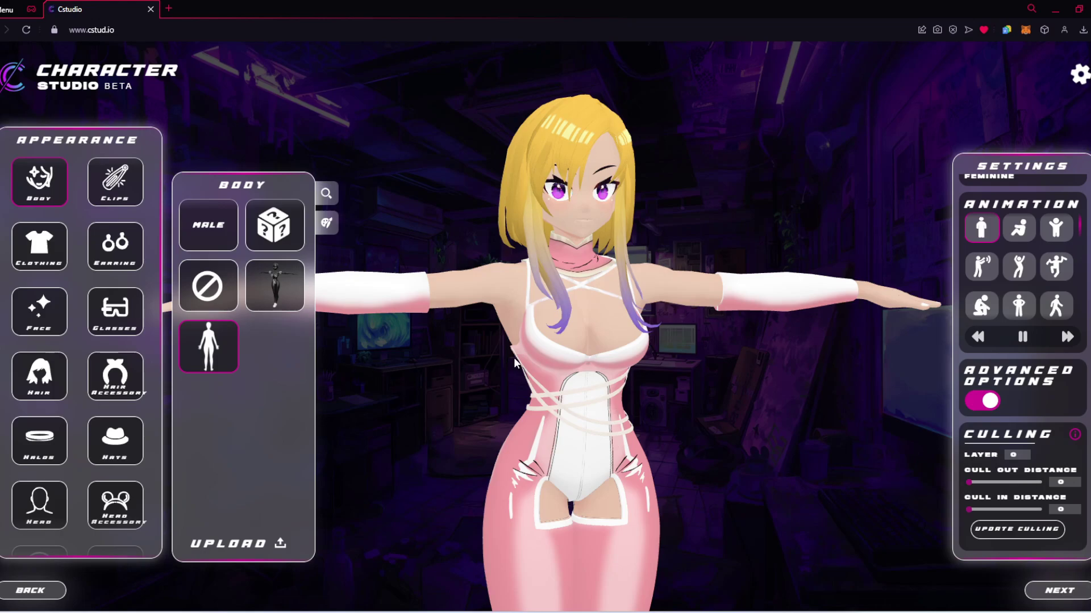
drag(514, 357, 501, 363)
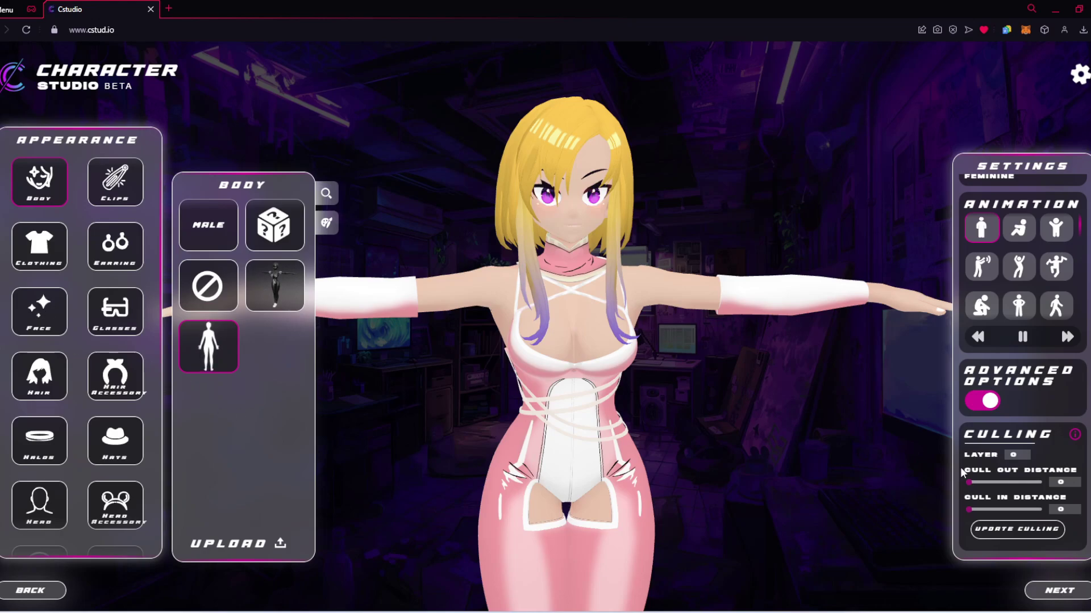
click(1077, 481)
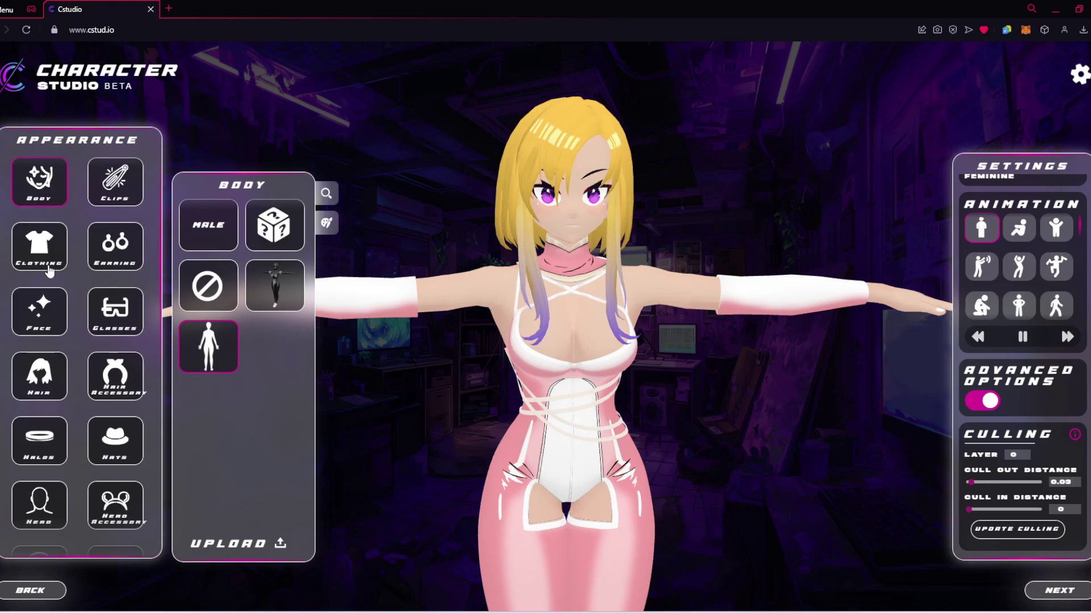
- Update the character's culling and compare the culling layer of the Angel Summer clothing with that of the feminine body
drag(976, 483, 965, 512)
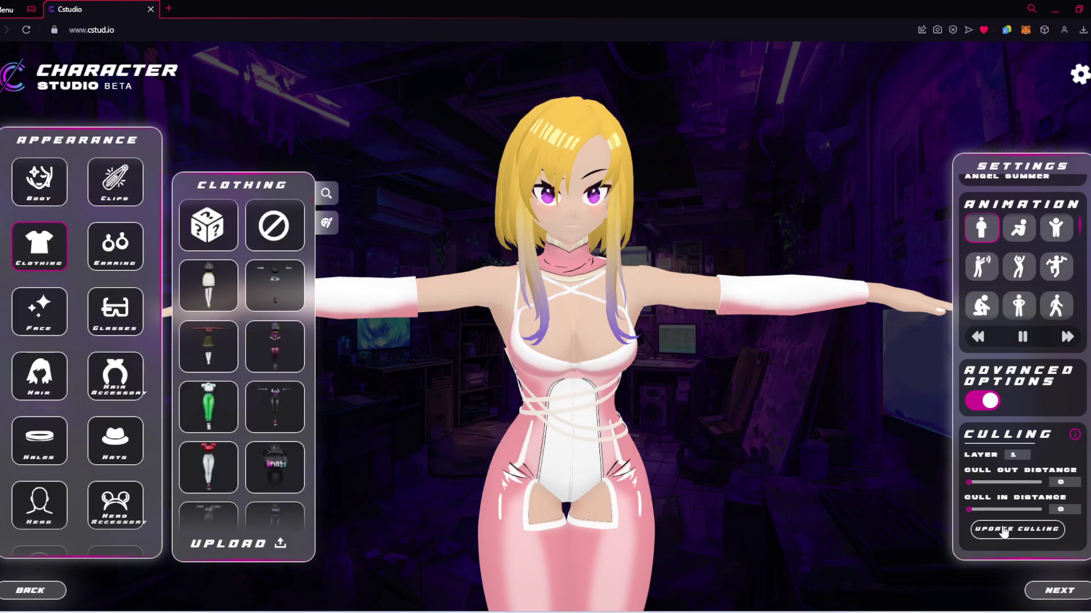
click(1001, 529)
click(40, 182)
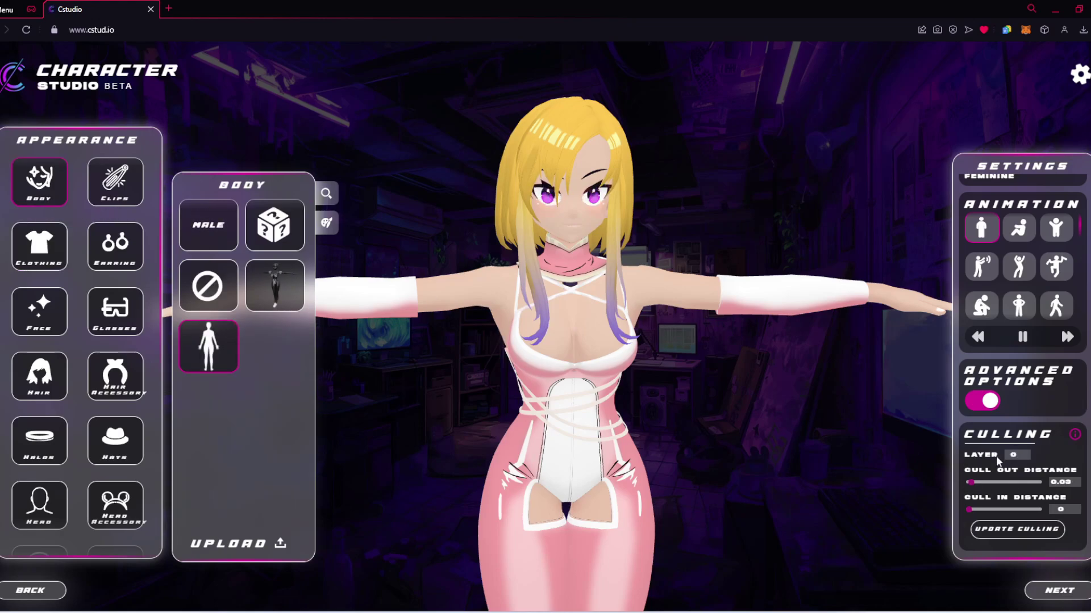
click(39, 246)
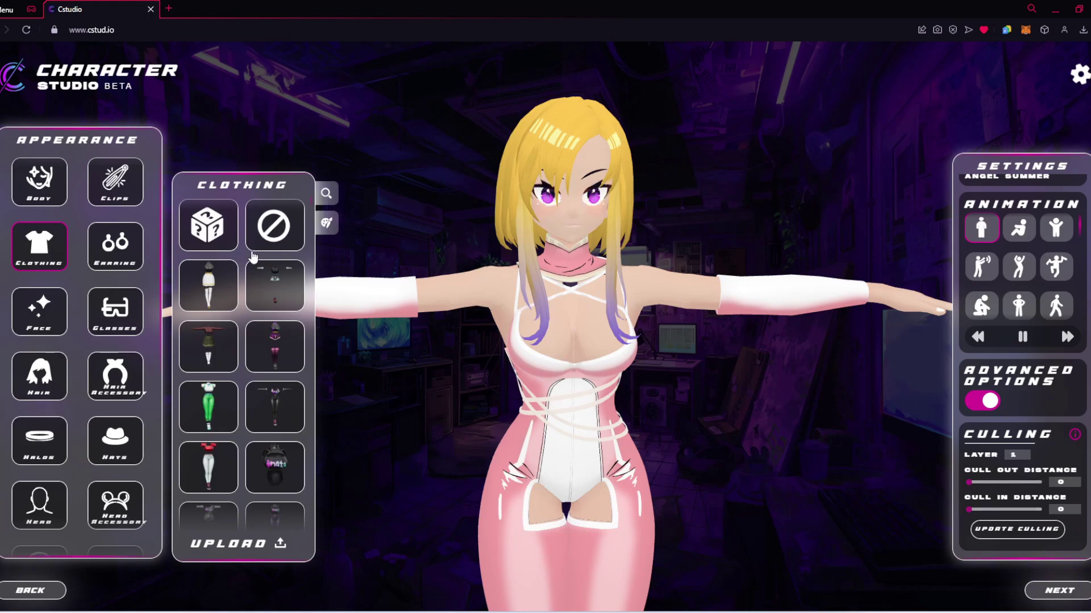
click(17, 194)
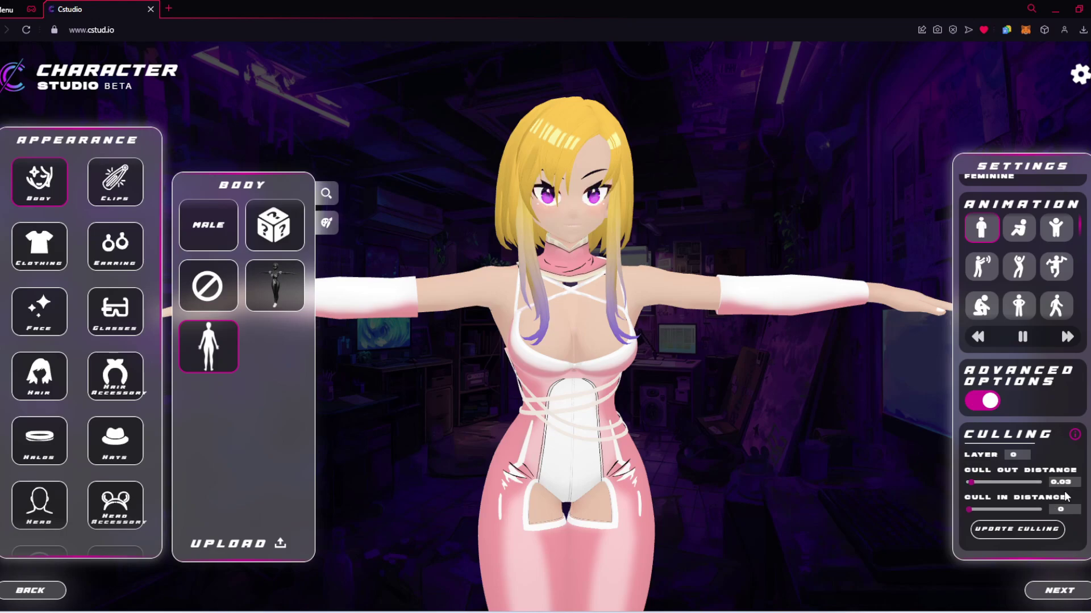
- Set the feminine body's cull out distance to 0 while checking the neckline and shoulders up close
drag(515, 322, 543, 338)
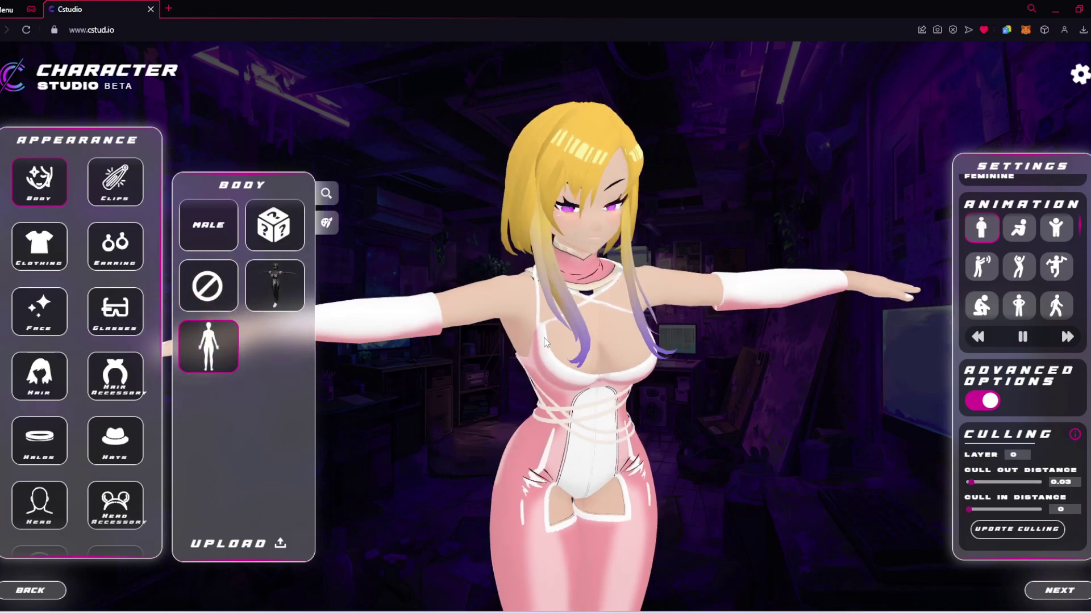
scroll(543, 333, up, 3)
scroll(543, 332, up, 4)
drag(674, 316, 542, 298)
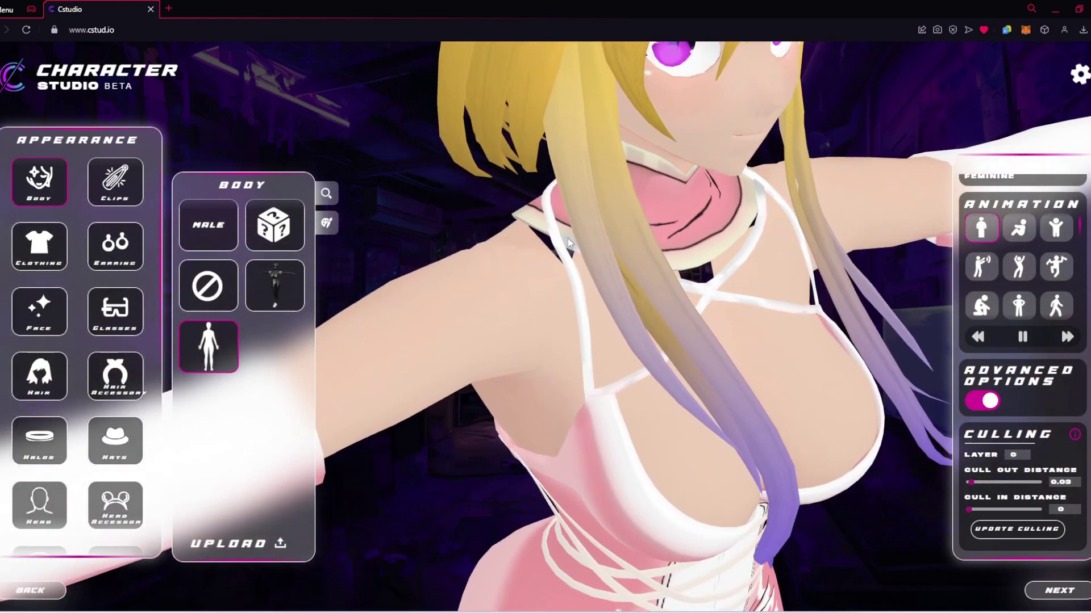
drag(567, 237, 642, 284)
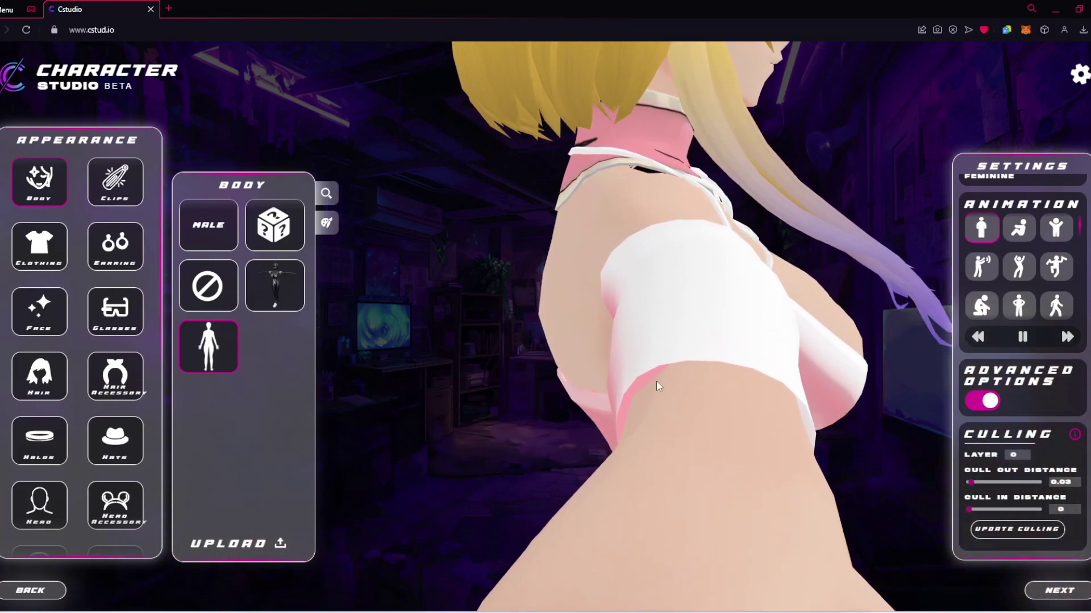
click(1075, 484)
drag(715, 319, 923, 458)
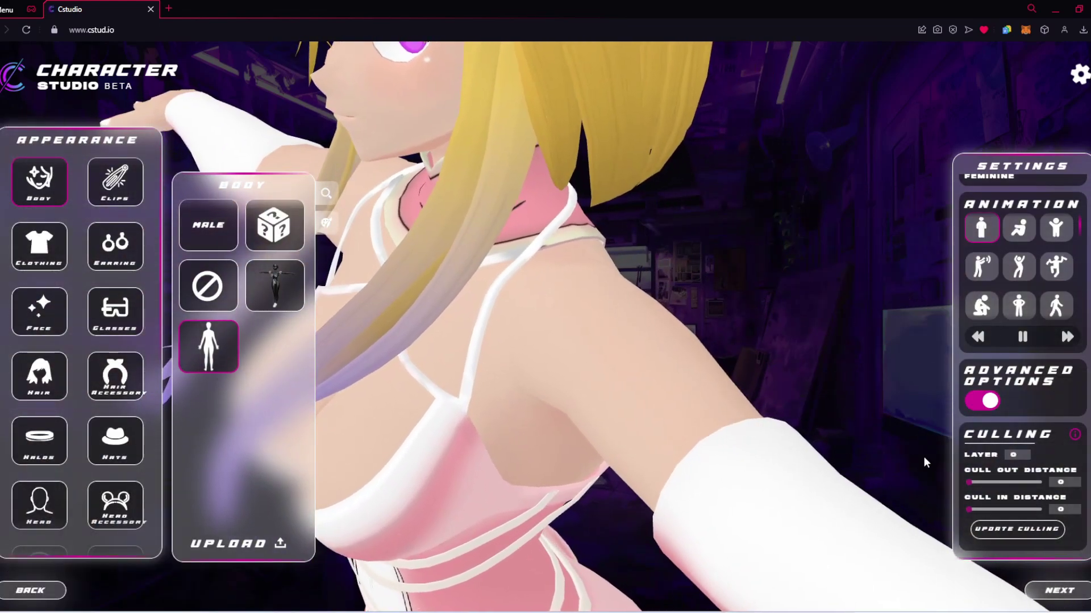
- Set the feminine body's cull out distance to 0.03 and update the culling to check the area under the collar
click(1075, 481)
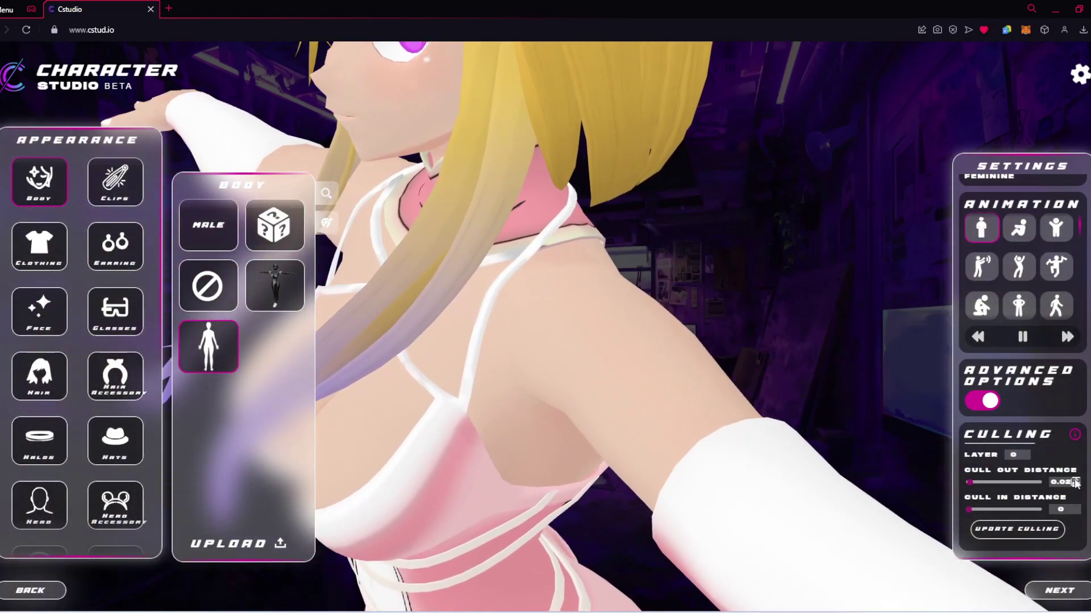
click(1023, 533)
drag(681, 366, 735, 357)
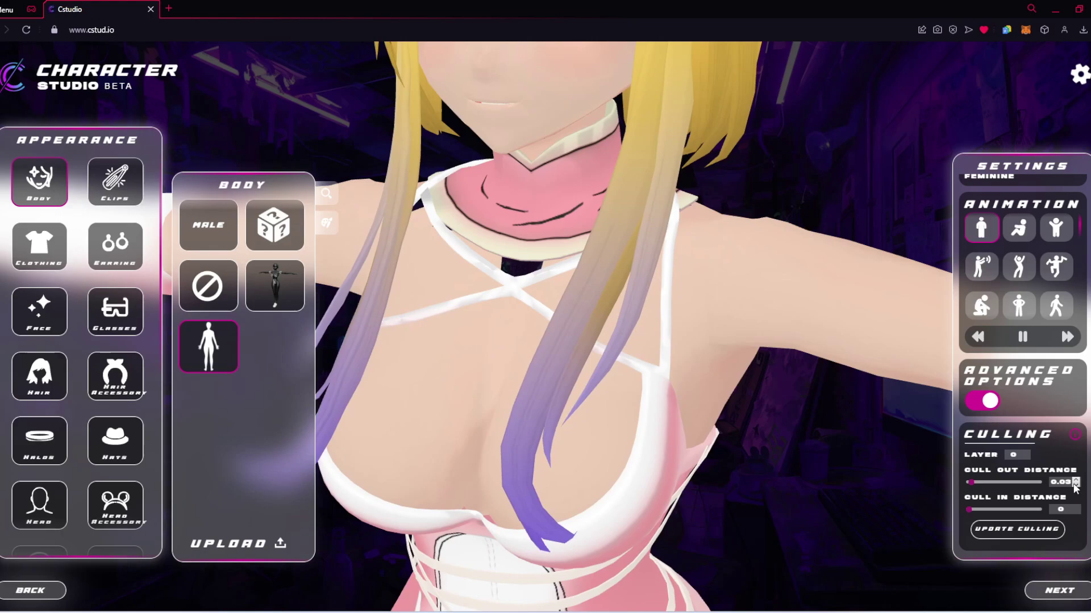
click(1016, 536)
- Reduce the feminine body's cull out distance to 0.01 and on to 0, updating the culling
drag(721, 432, 870, 433)
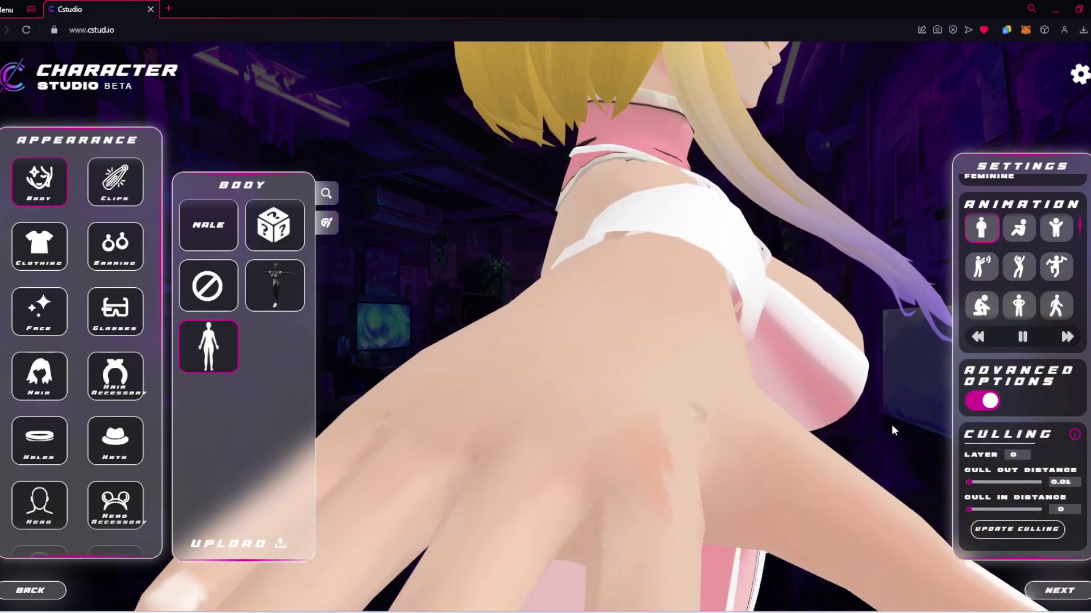
click(1075, 485)
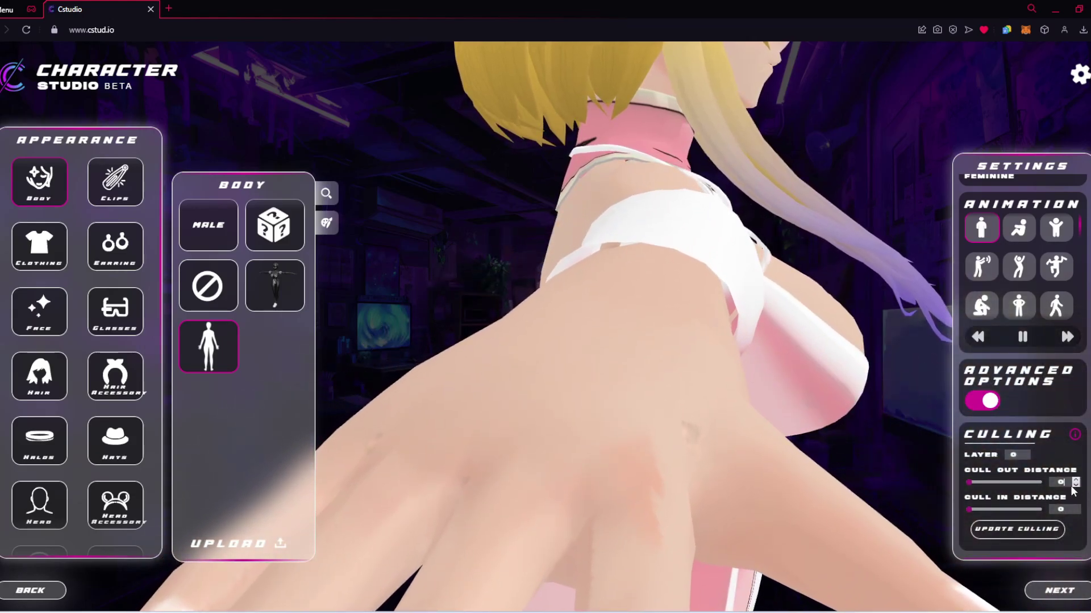
drag(842, 472, 657, 487)
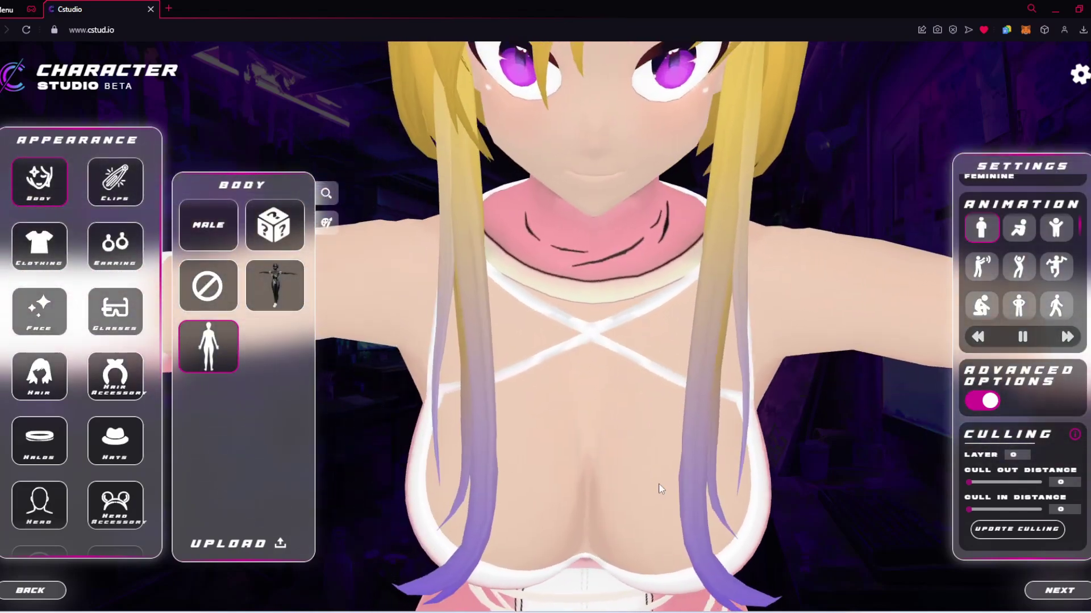
- Examine how the outfit sits on the body around the collar, chest and waist from the front, side and below
scroll(655, 475, up, 2)
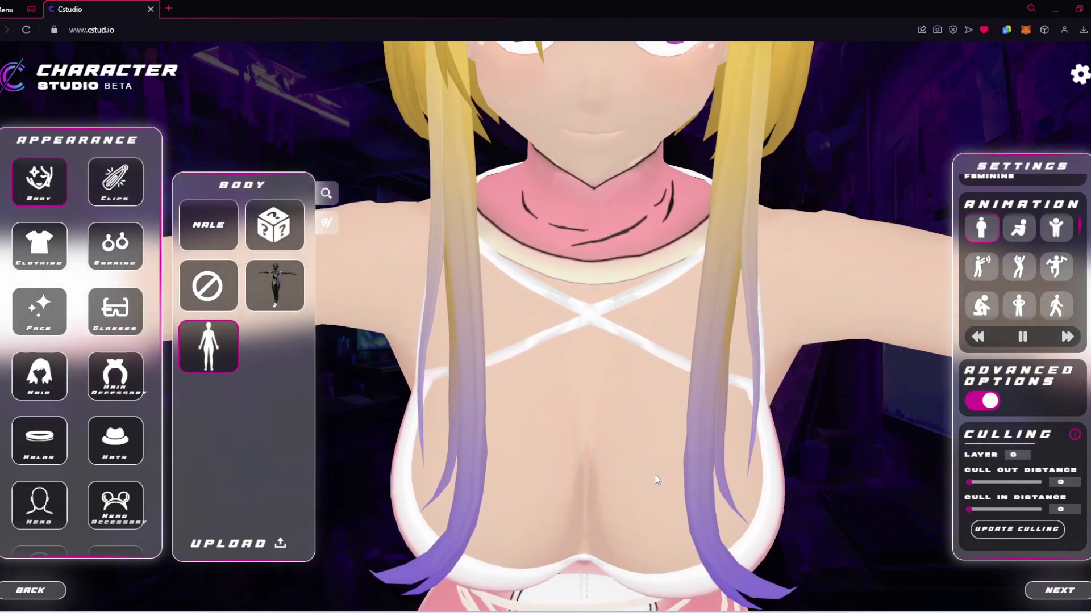
scroll(654, 474, down, 5)
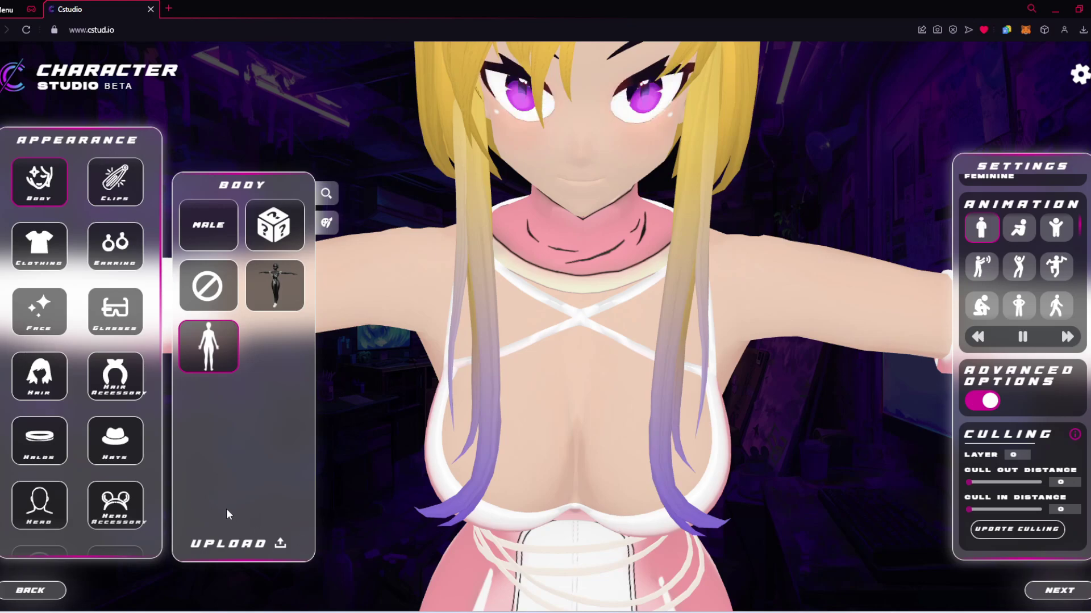
drag(544, 475, 656, 477)
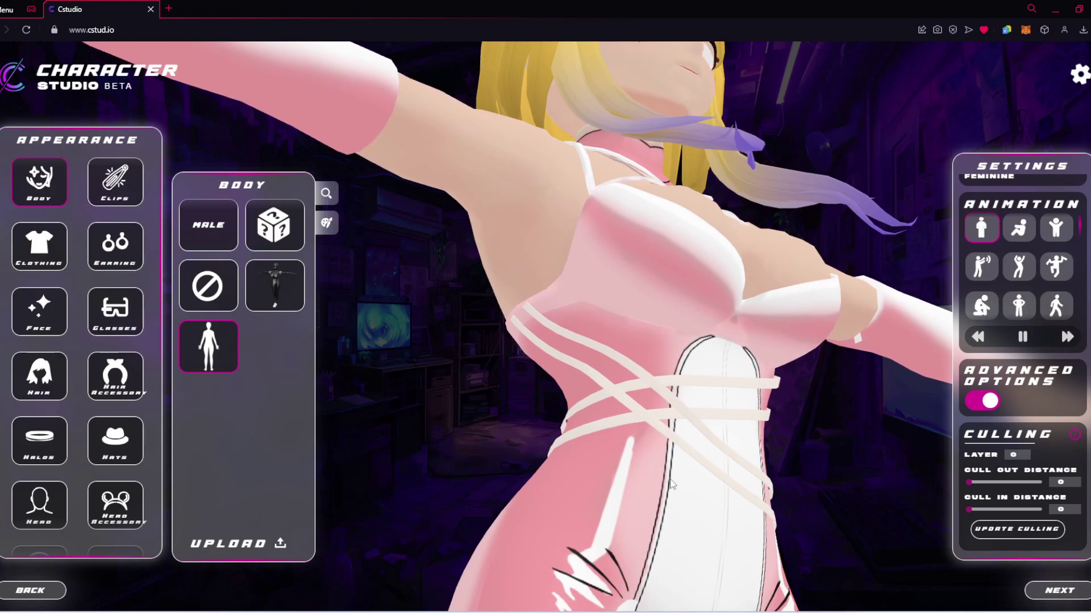
drag(707, 474, 589, 496)
scroll(623, 489, down, 4)
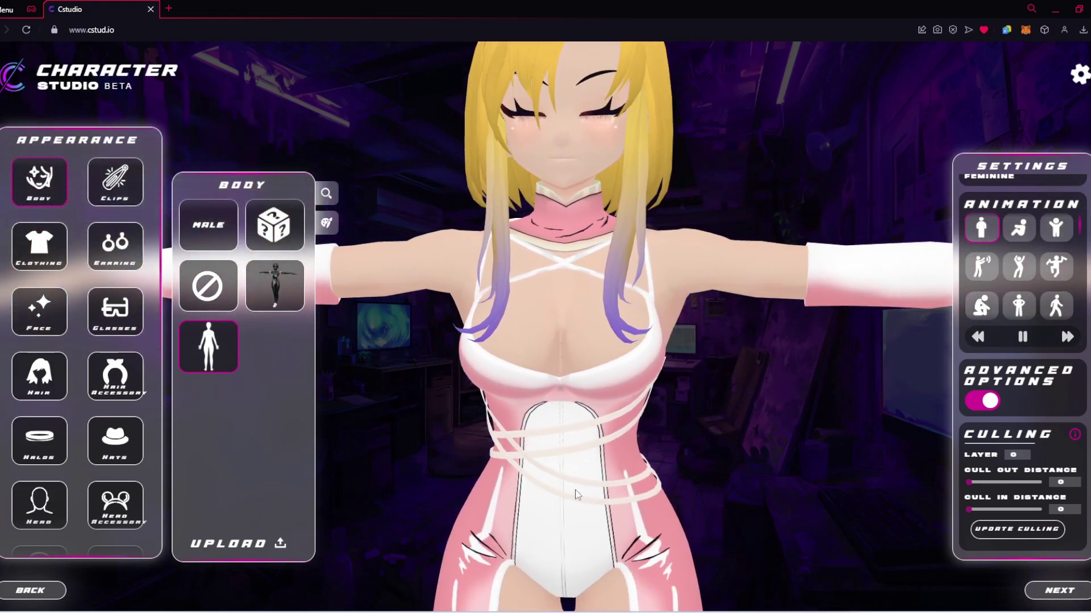
drag(537, 454, 623, 514)
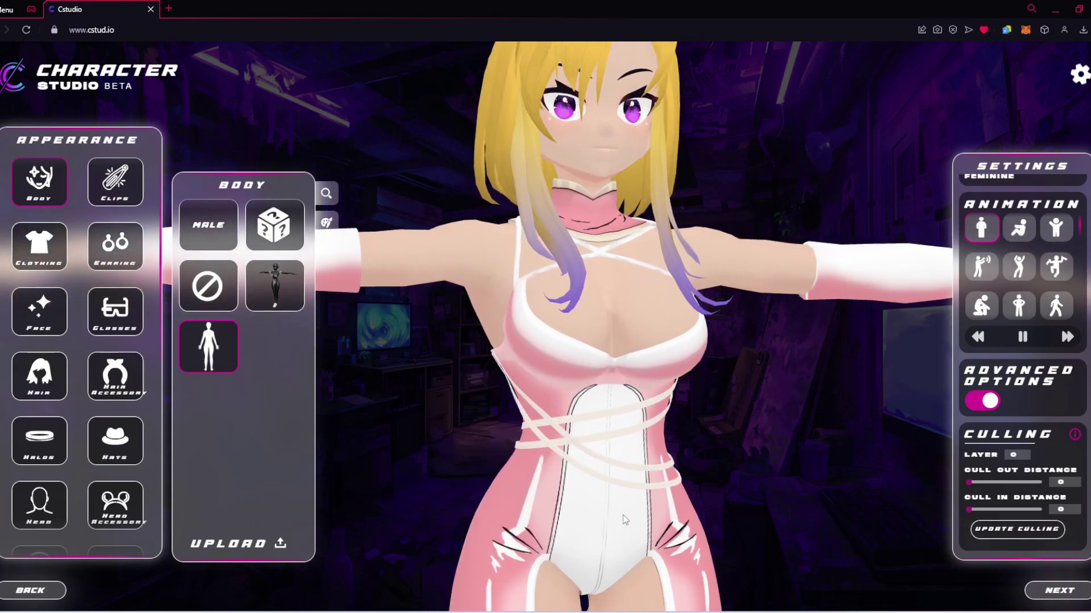
drag(598, 568, 557, 567)
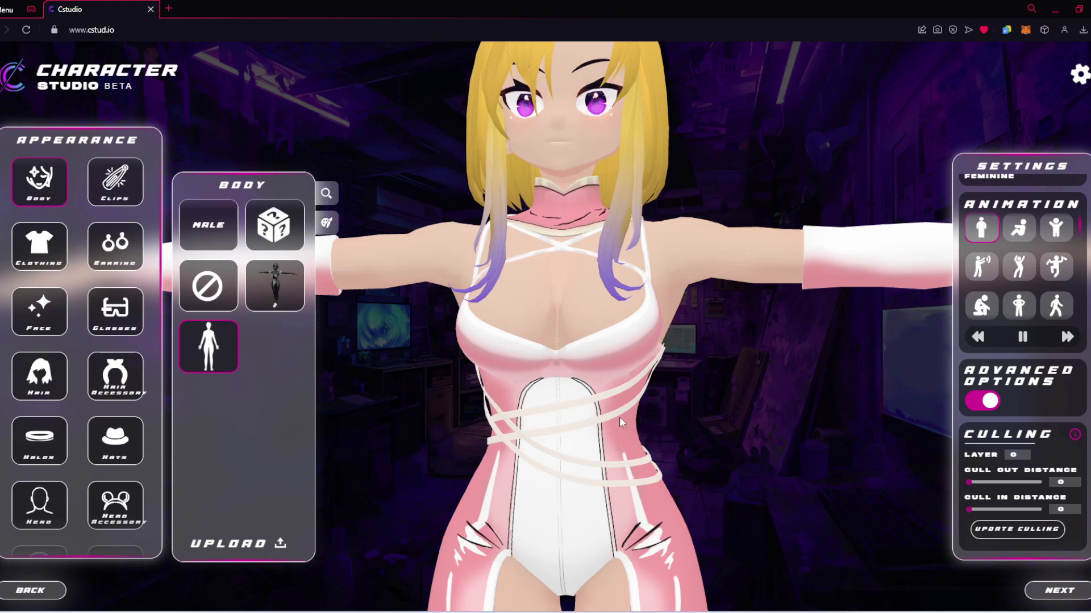
drag(619, 417, 641, 435)
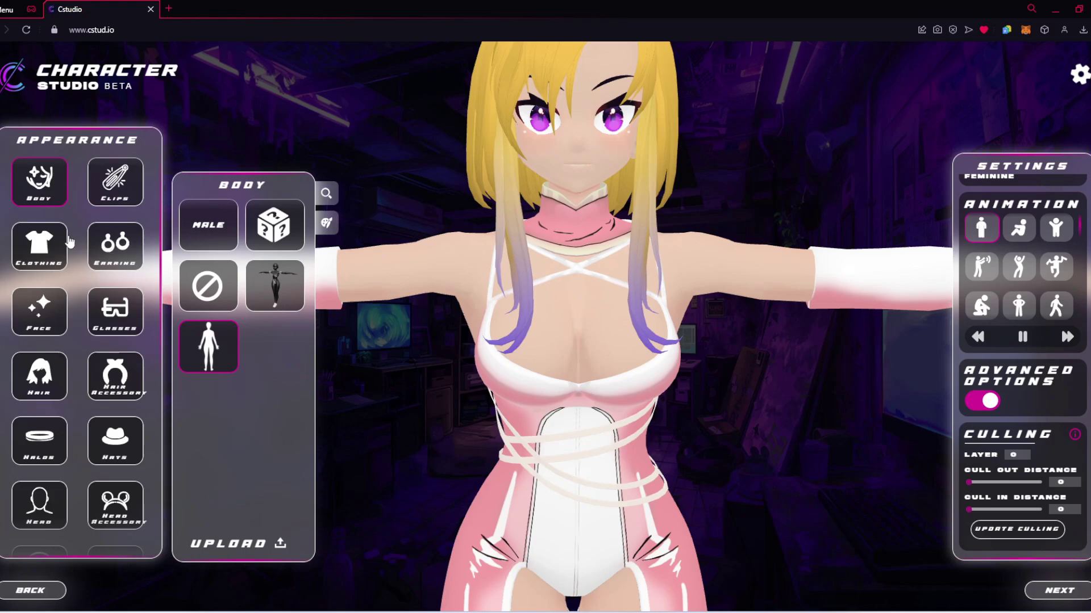
- Set the Angel Summer clothing's culling layer to 2 and the feminine body's cull out distance to 0.03, and update the culling
click(39, 243)
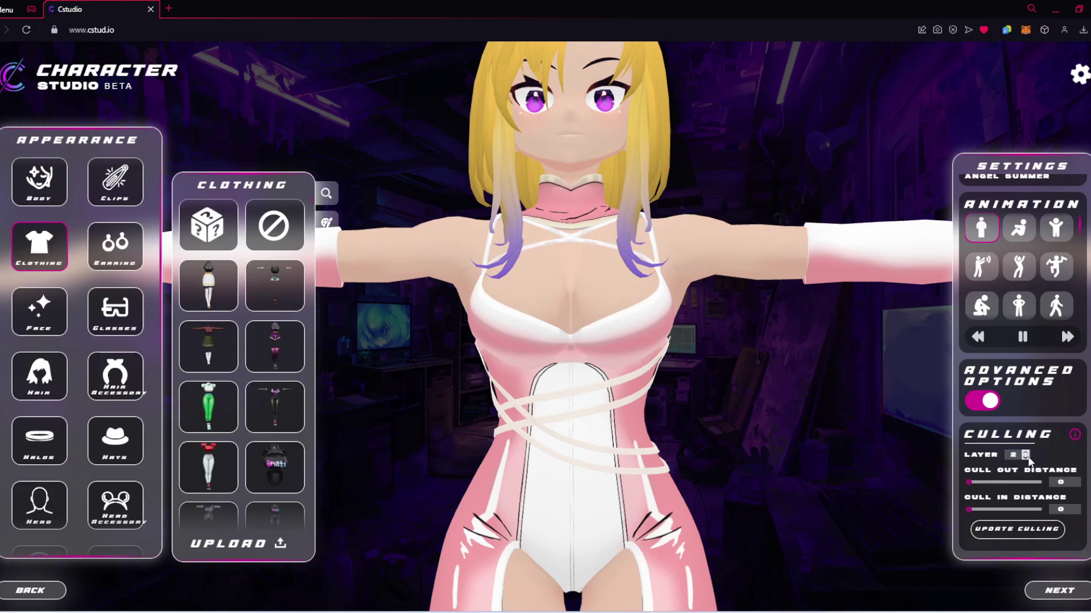
drag(756, 373, 613, 385)
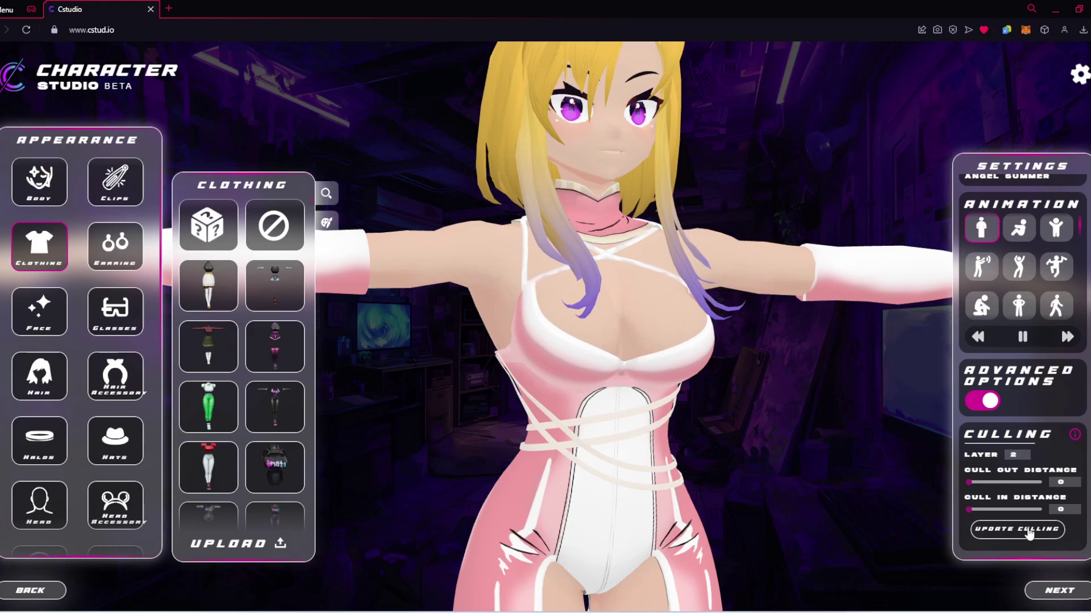
click(40, 185)
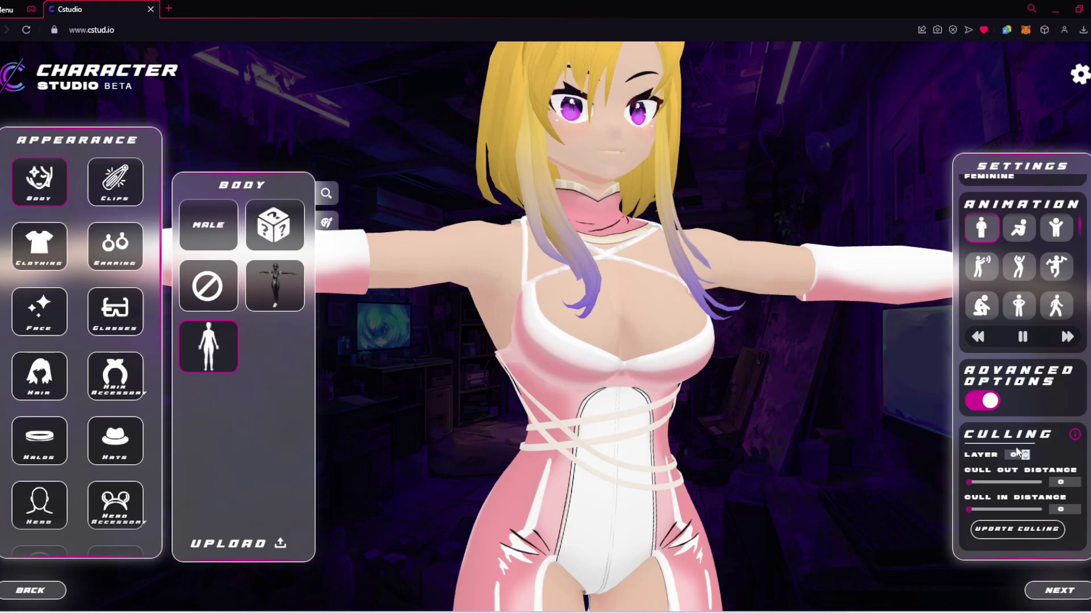
click(1075, 482)
click(1076, 480)
click(1009, 532)
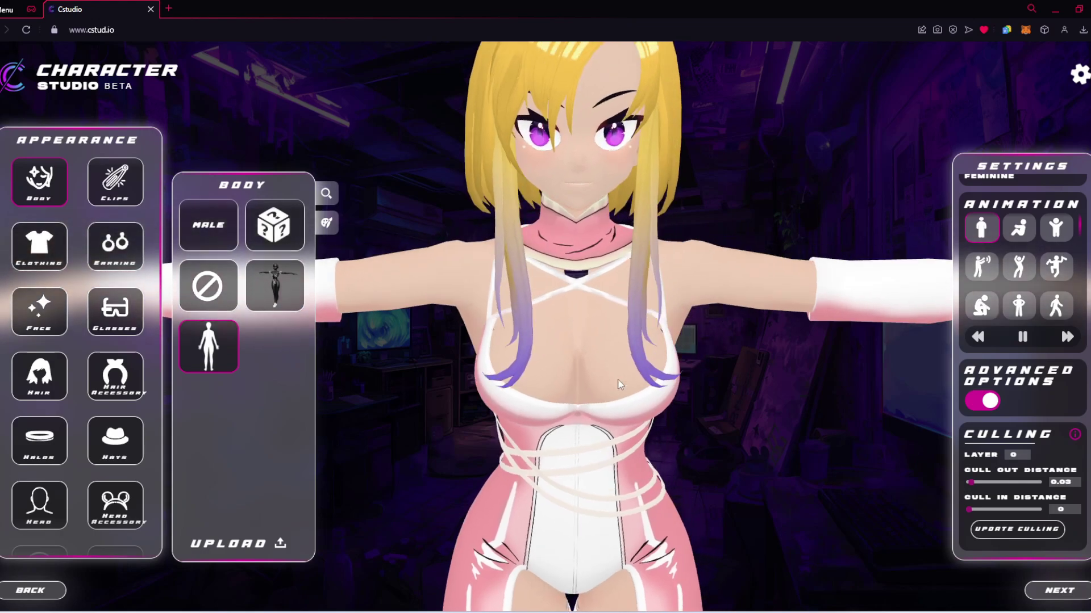
- Set the Angel Summer clothing's culling layer to 999, update the culling and check the character from the front
drag(619, 385, 901, 460)
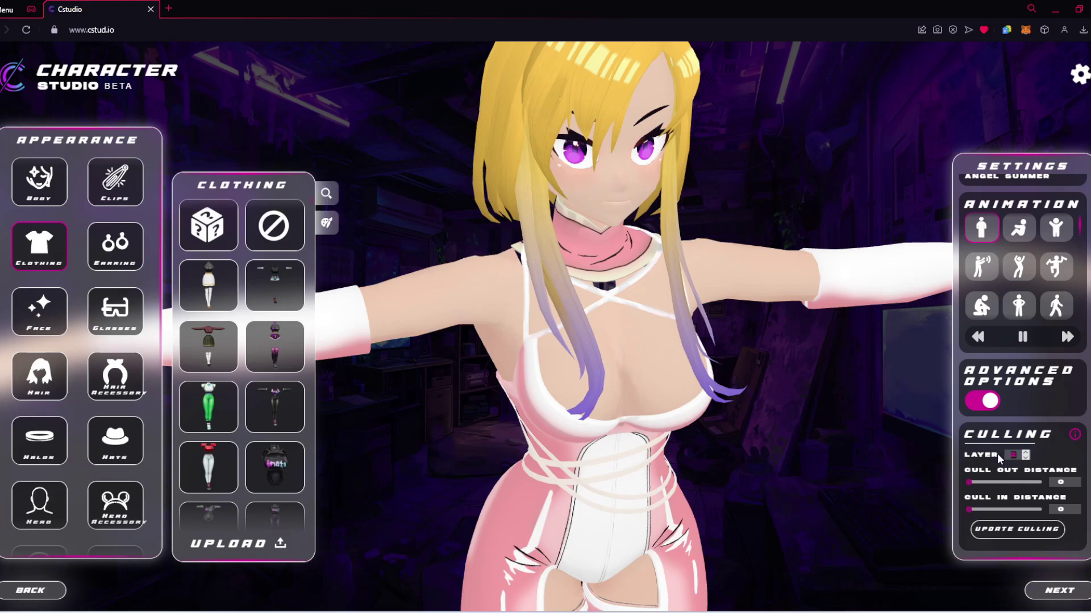
text(999)
click(1012, 533)
drag(715, 404, 574, 354)
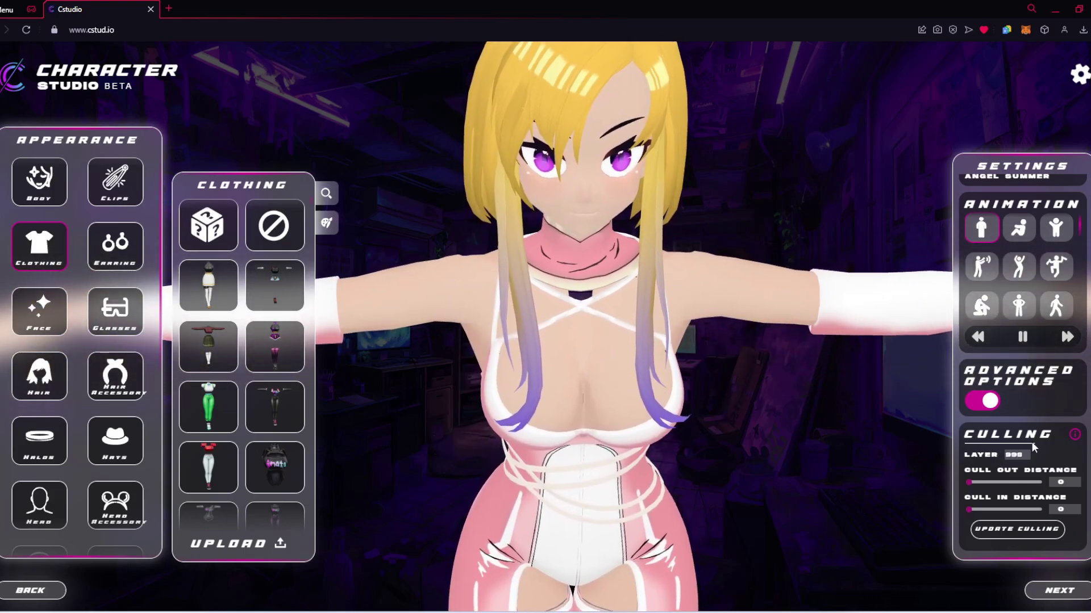
- Set the Angel Summer clothing's culling layer to 0, update the culling and check the outfit
drag(1022, 455, 956, 455)
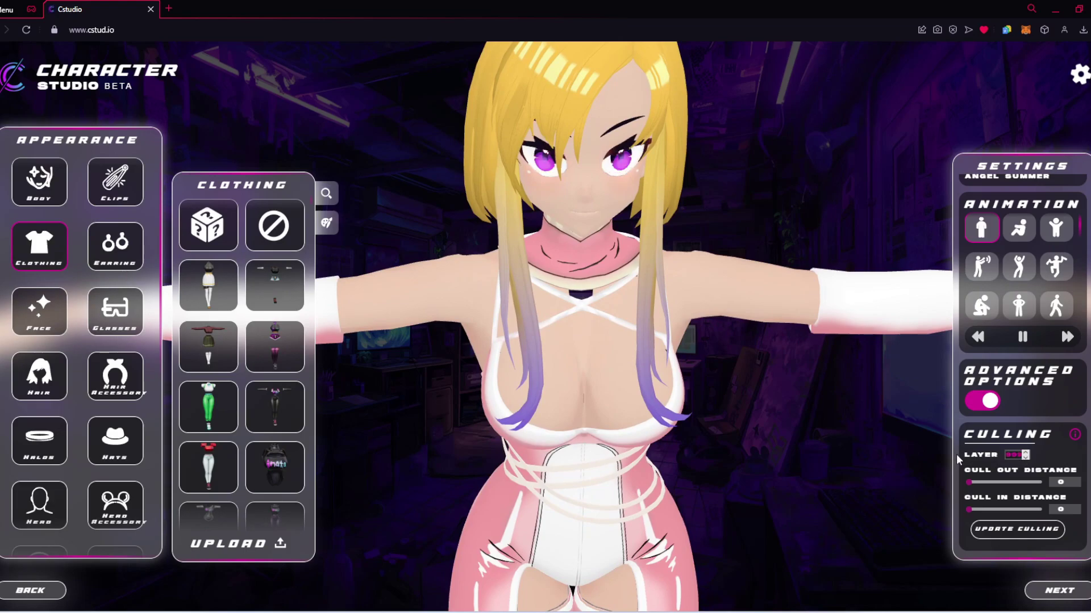
text(0)
click(1009, 531)
drag(658, 373, 660, 275)
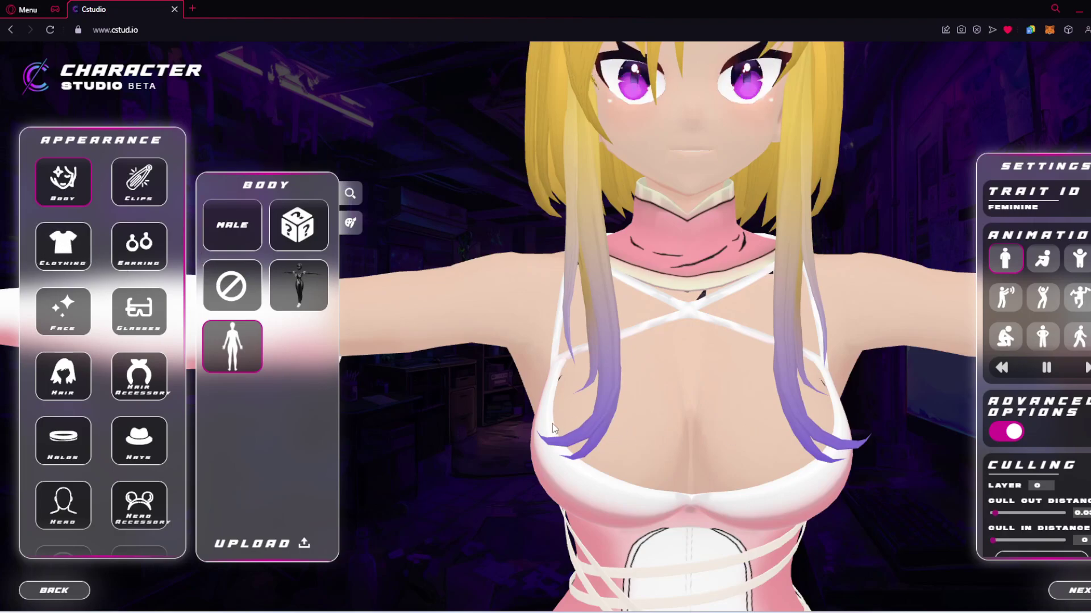
- Put the green armored goggles on the character and bring up their culling settings
click(139, 312)
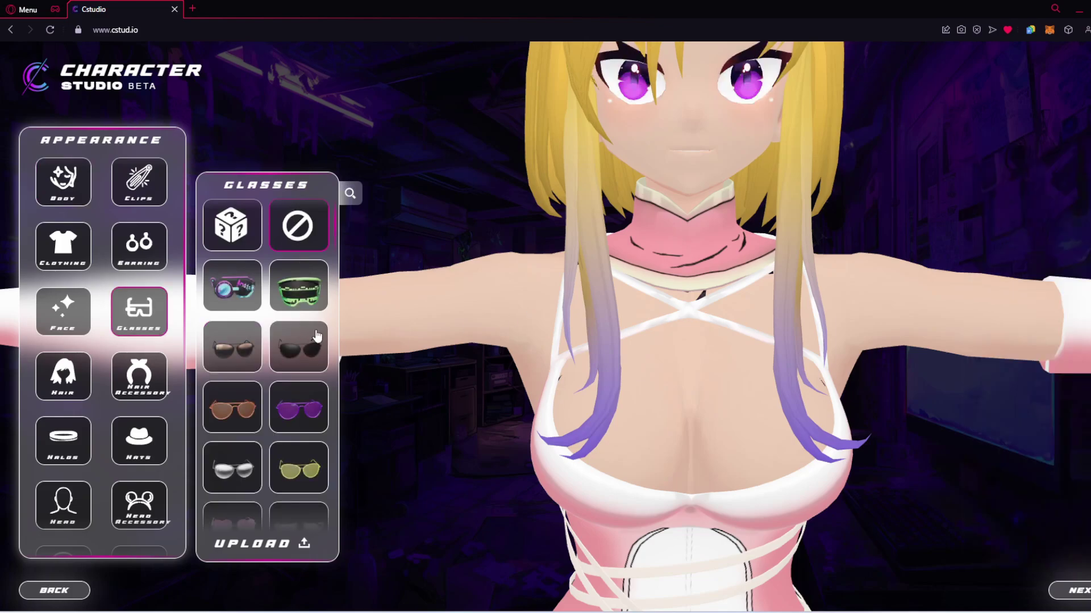
click(300, 301)
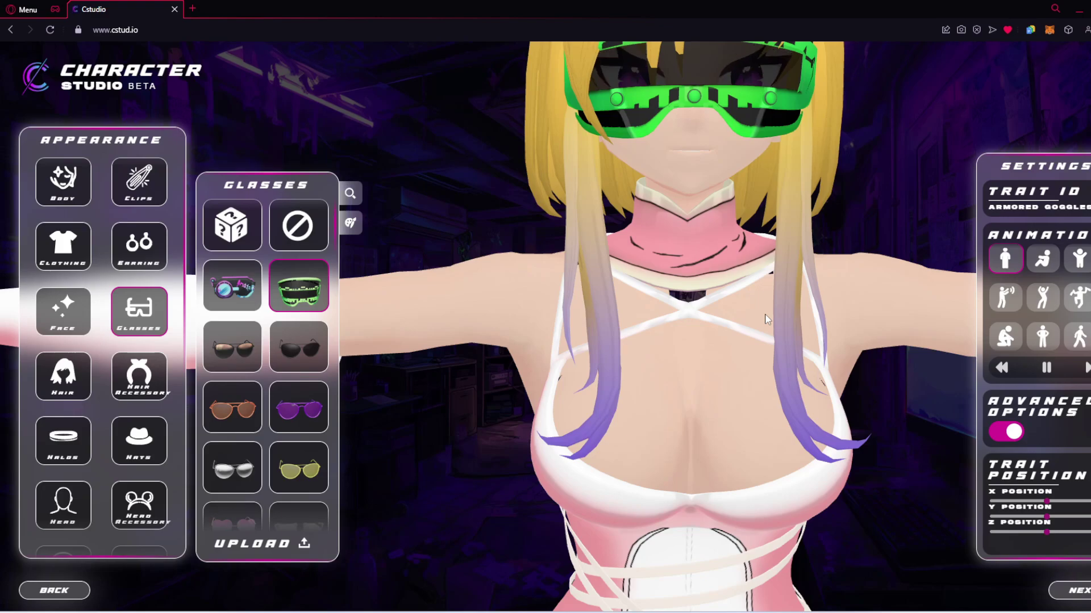
scroll(1071, 395, down, 4)
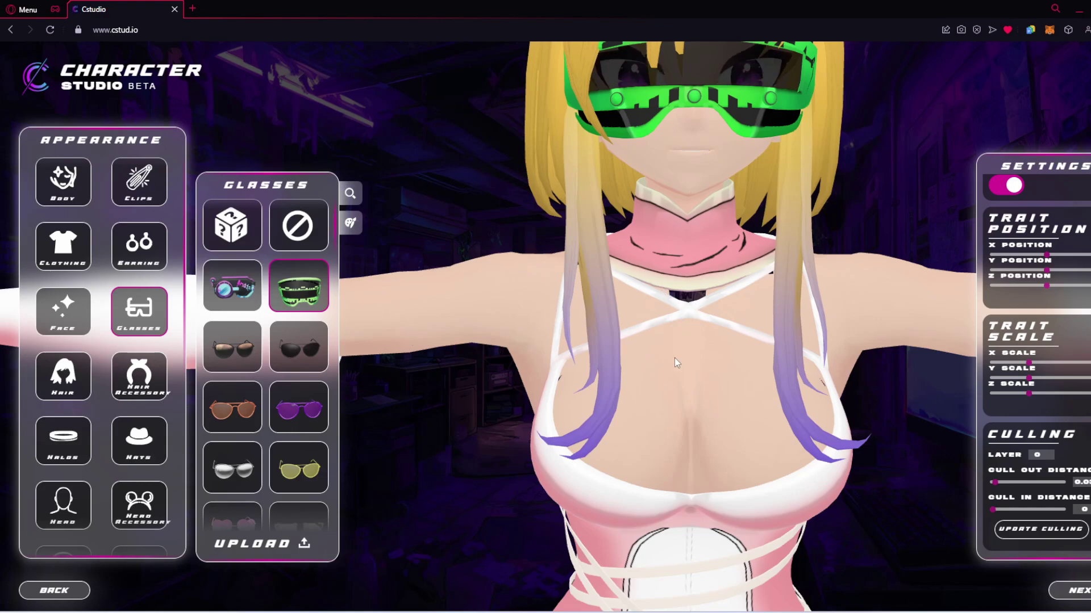
scroll(674, 358, up, 3)
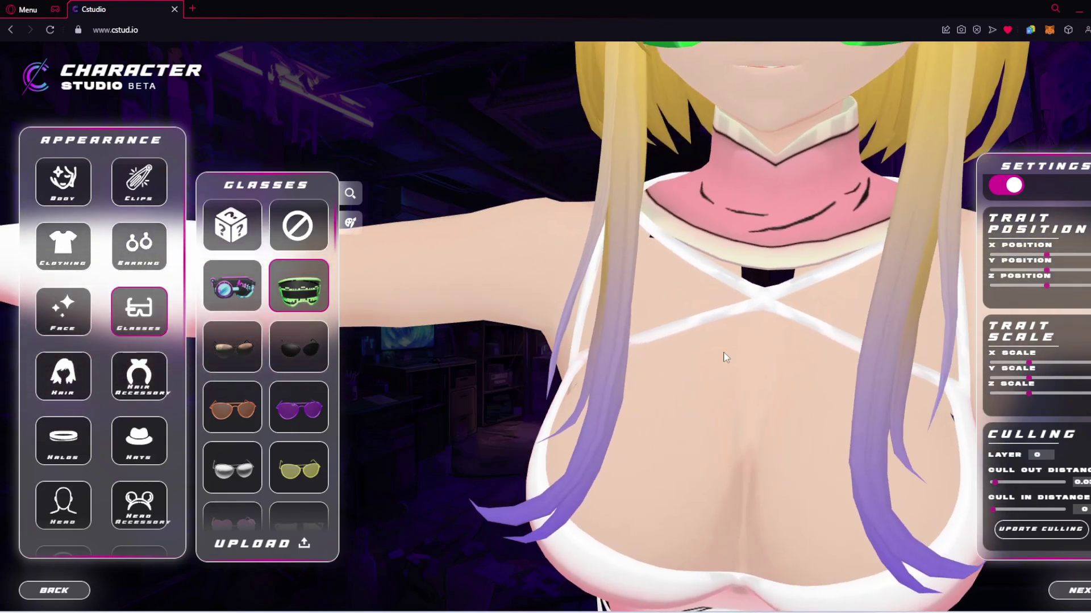
- Toggle the culled body faces below the collar directly on the model and inspect the neckline from several angles
click(774, 277)
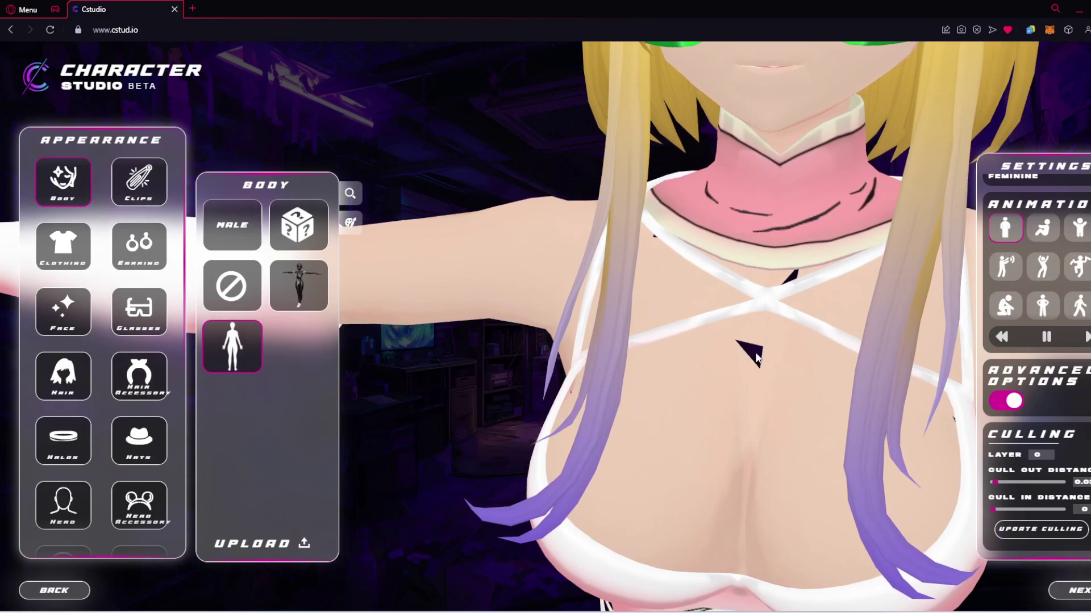
right_drag(599, 328, 680, 442)
drag(679, 442, 687, 392)
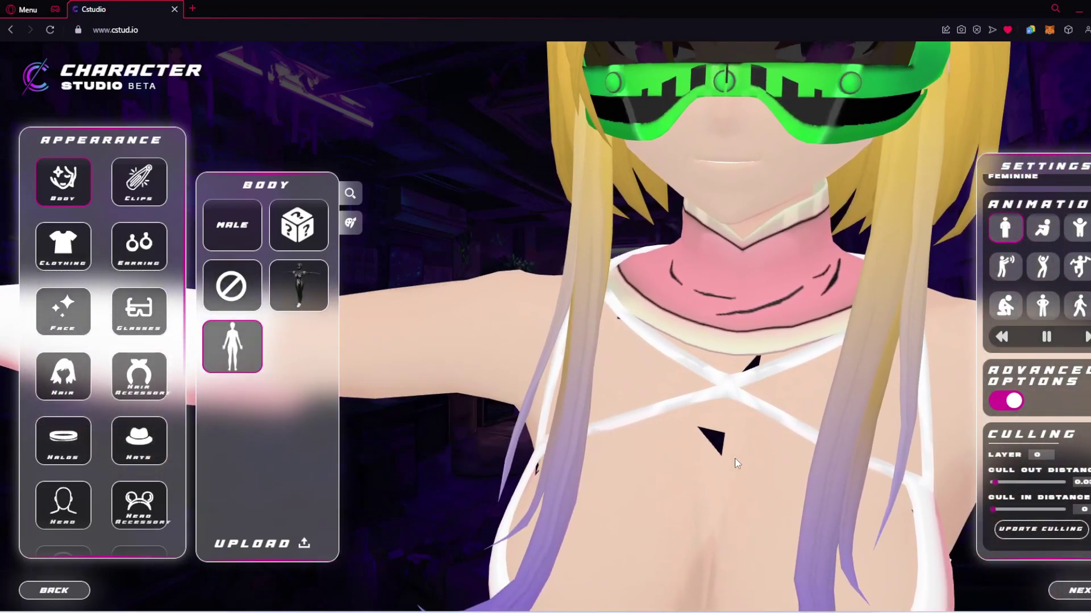
drag(733, 453, 704, 452)
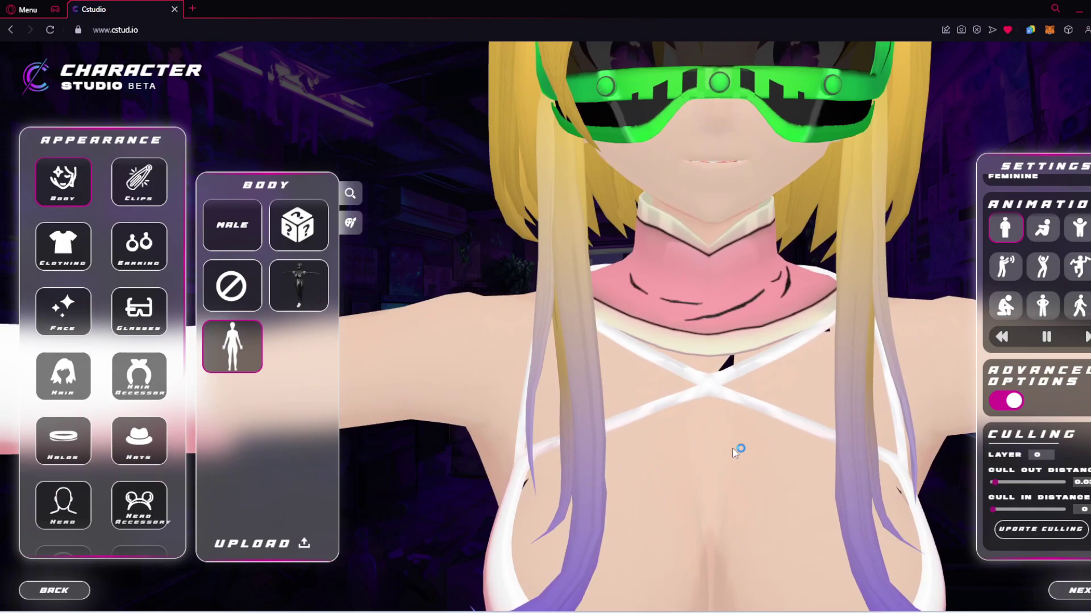
scroll(732, 451, down, 5)
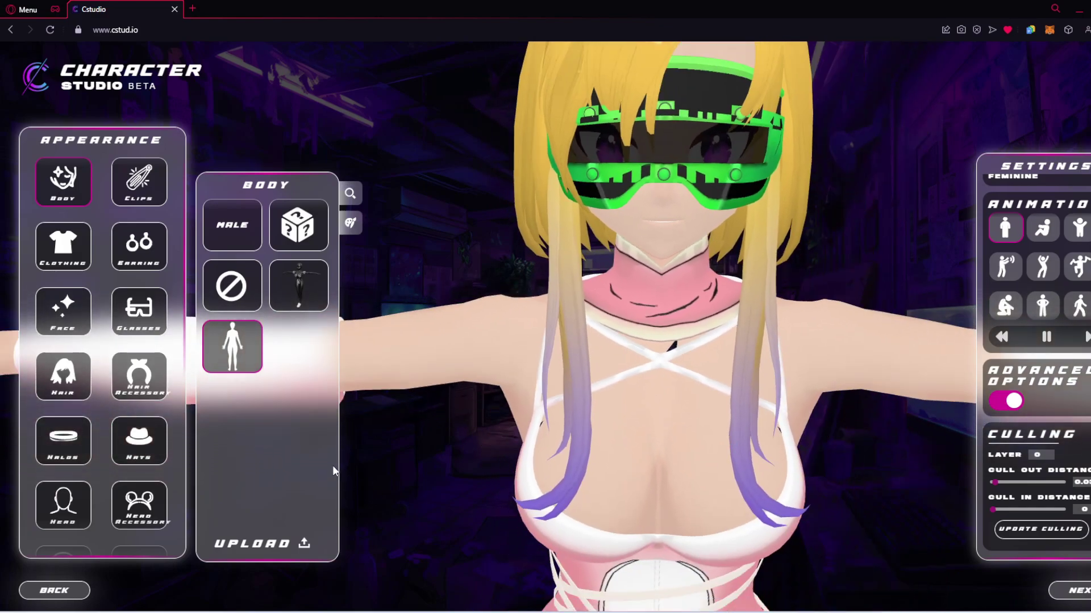
- Give the character the Bat Dual weapon and bring up its culling settings while checking it from several angles
click(163, 458)
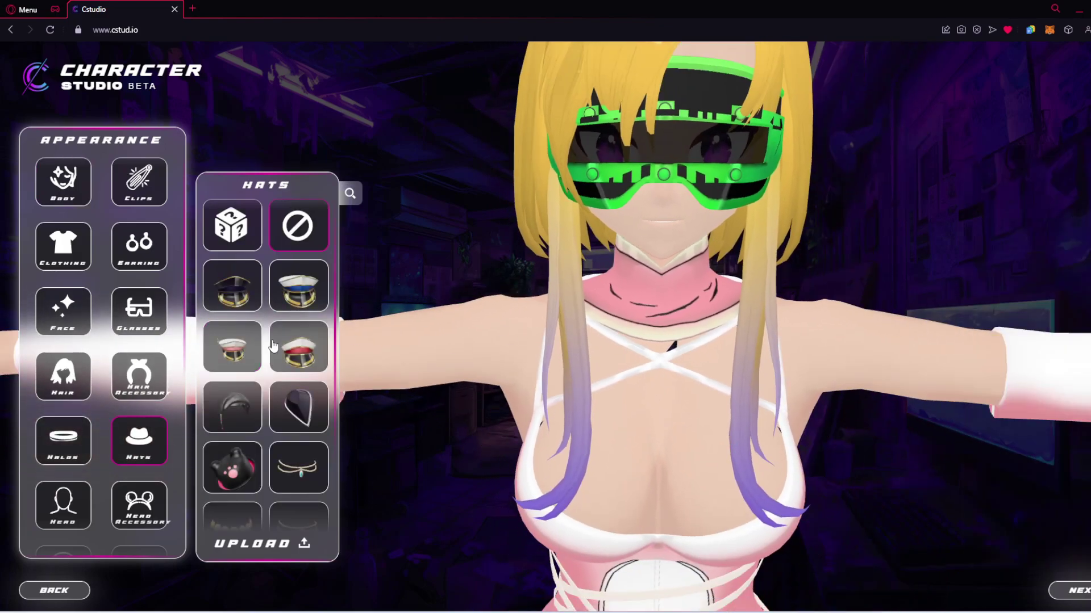
scroll(136, 455, down, 5)
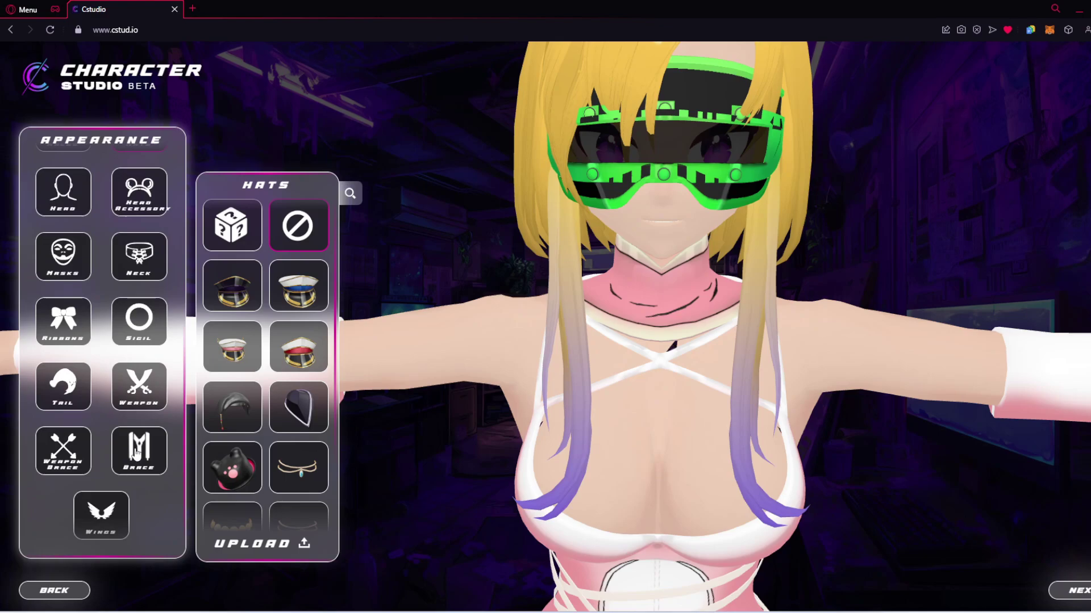
click(134, 392)
click(285, 421)
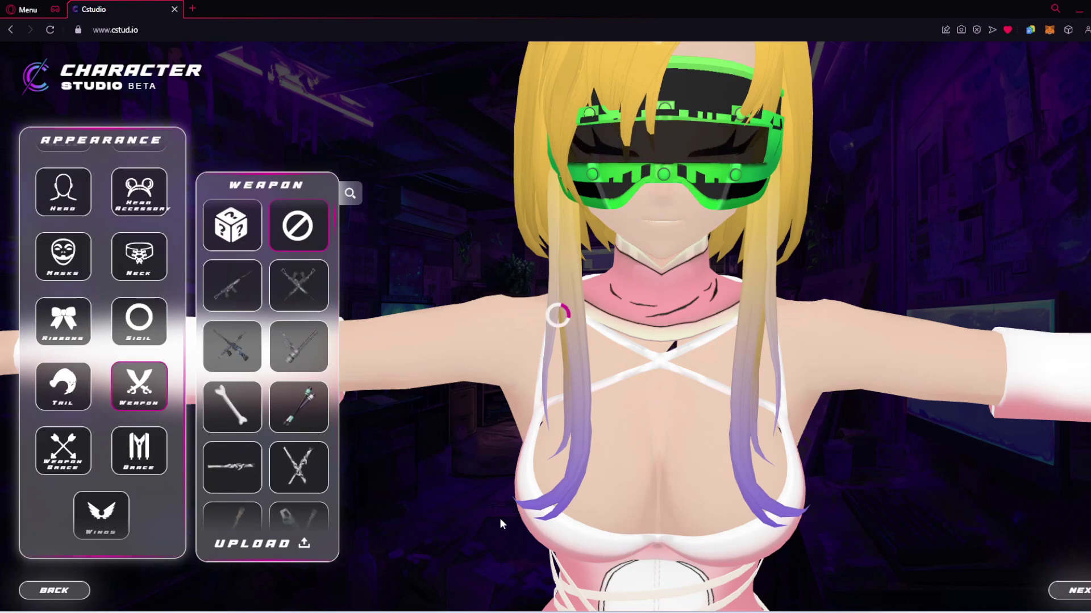
drag(720, 517, 813, 499)
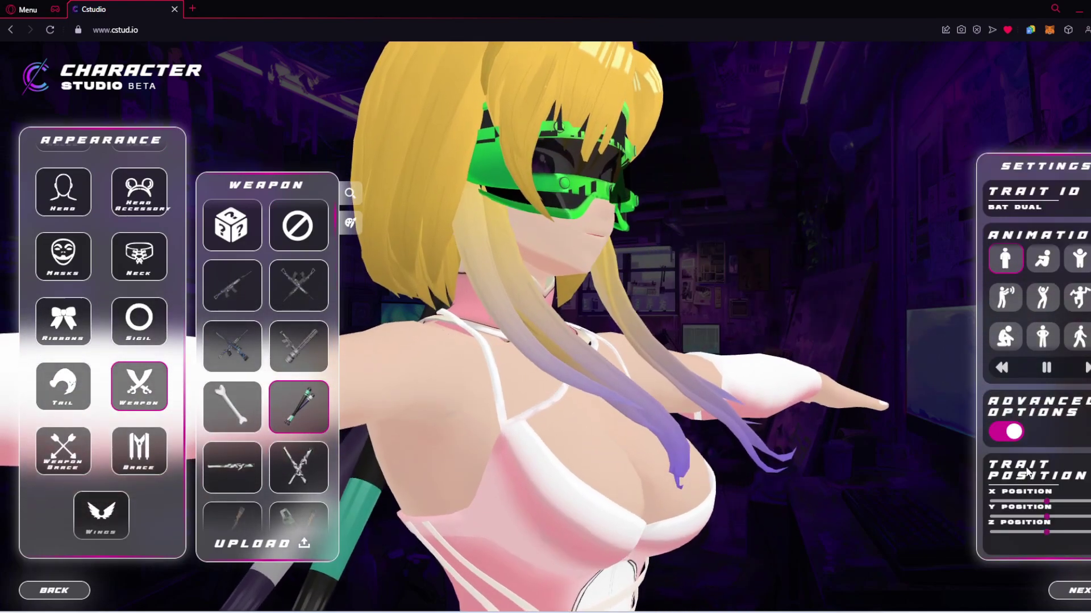
scroll(1027, 472, down, 4)
drag(624, 462, 565, 451)
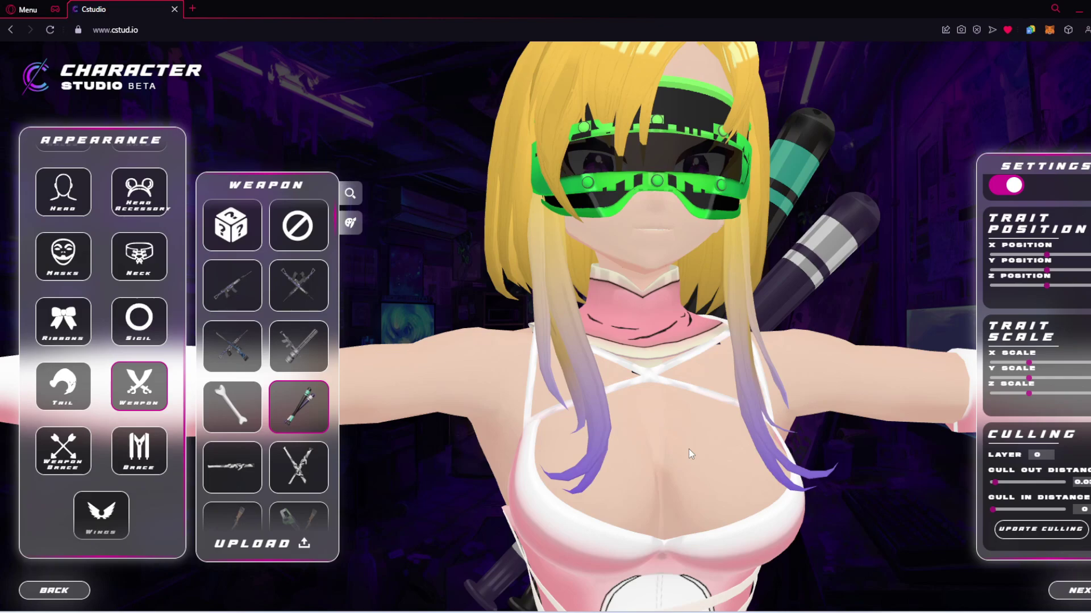
scroll(666, 333, up, 3)
scroll(666, 332, down, 4)
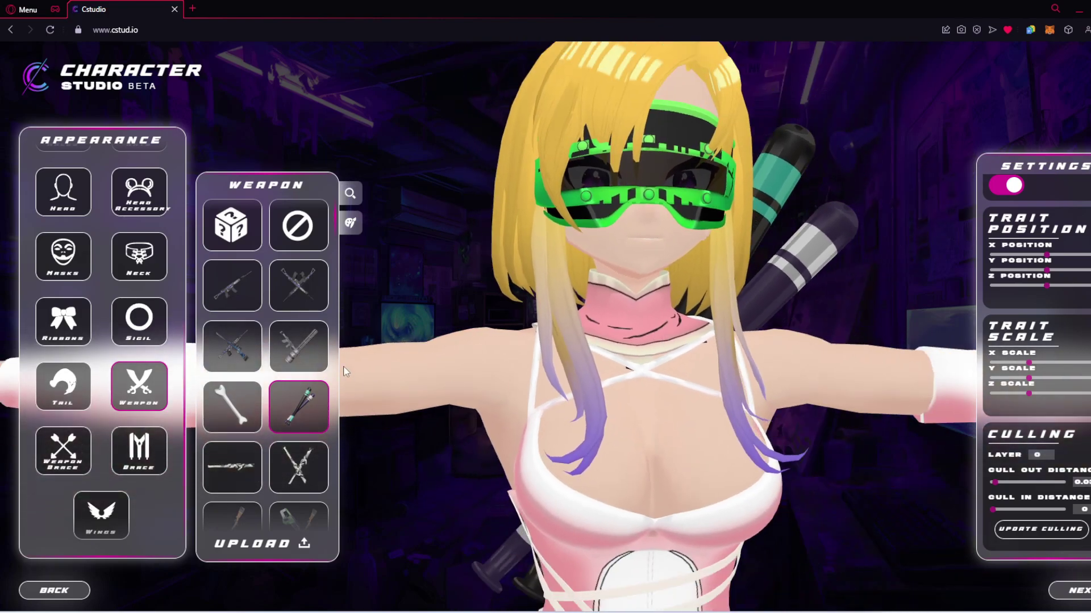
- Remove the green goggles and toggle culled body faces just below the collar directly on the model
click(693, 152)
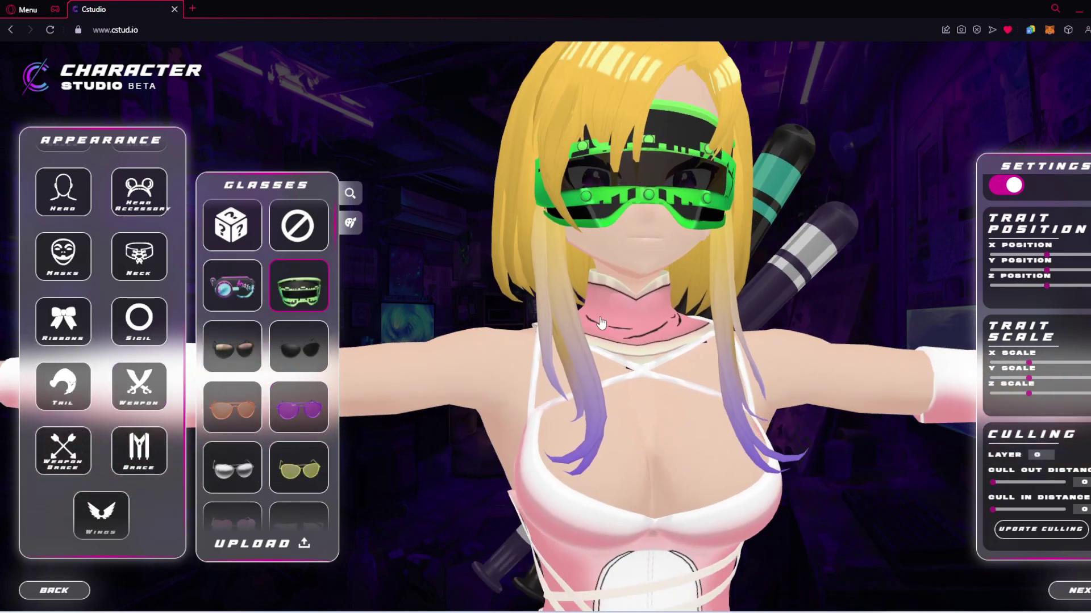
click(298, 226)
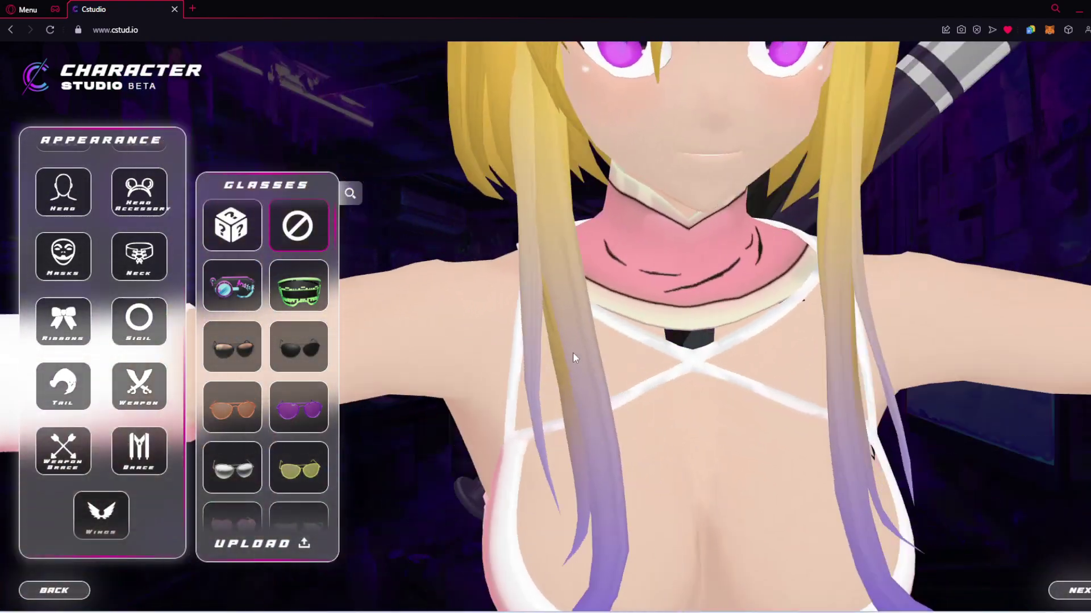
click(749, 384)
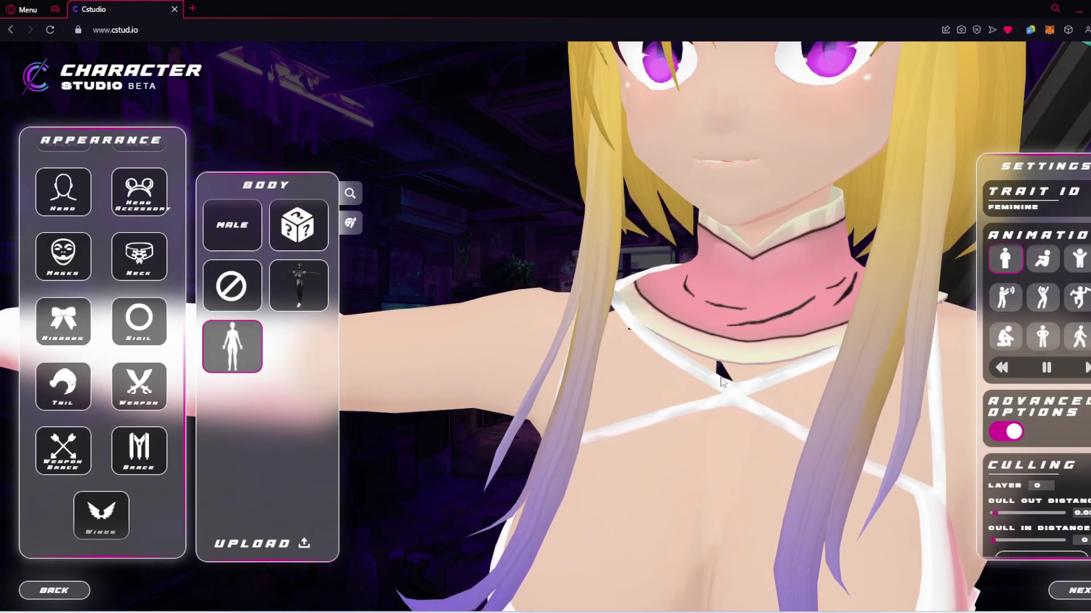
drag(644, 353, 574, 370)
click(381, 408)
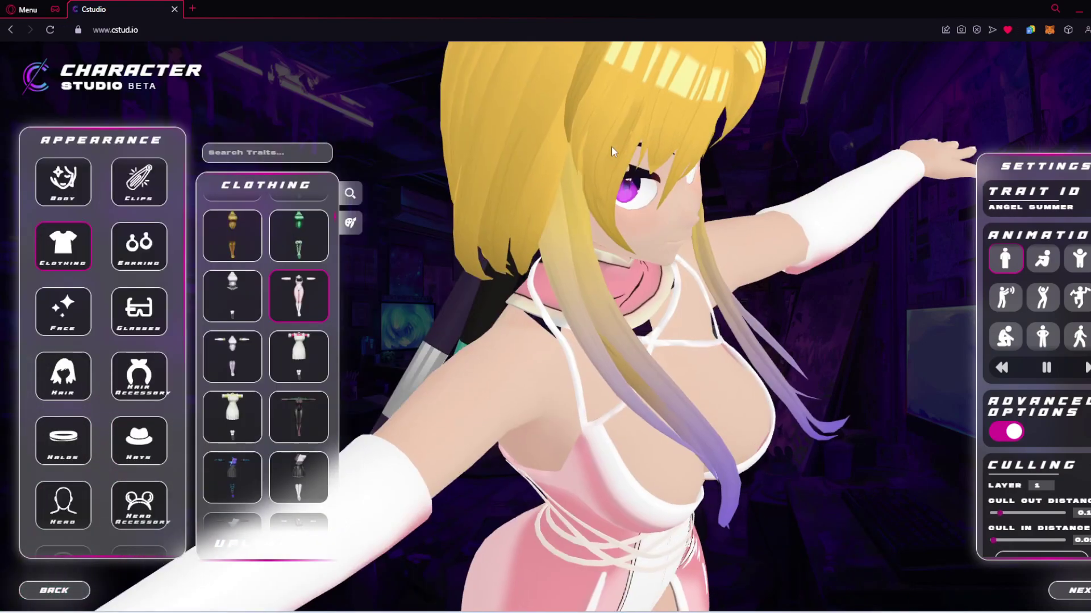
- Select the hair on the model and set its culling layer to 0
click(647, 160)
scroll(1020, 435, down, 4)
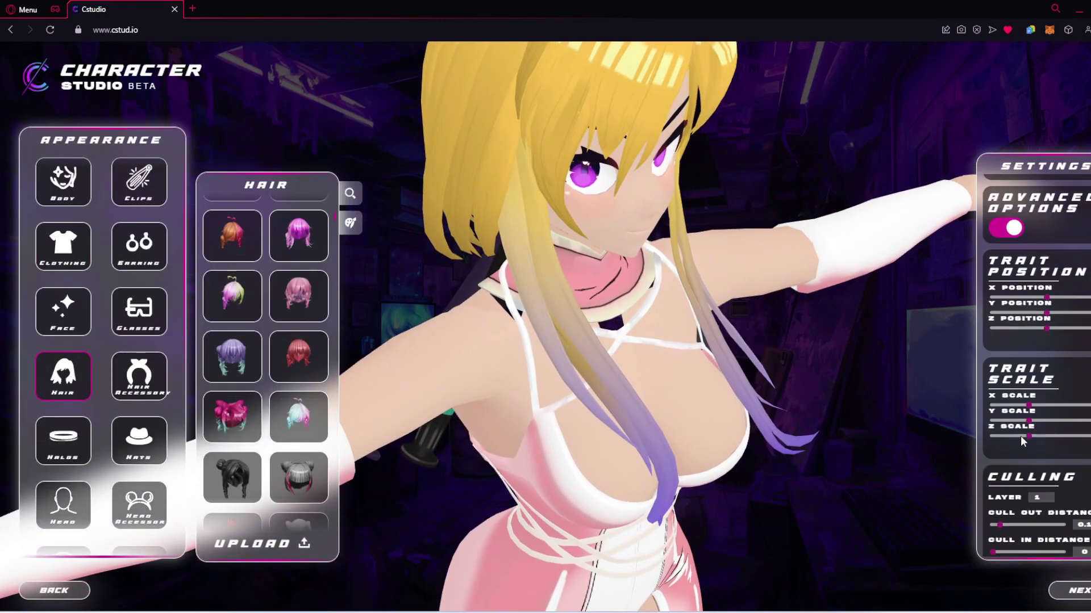
click(1049, 458)
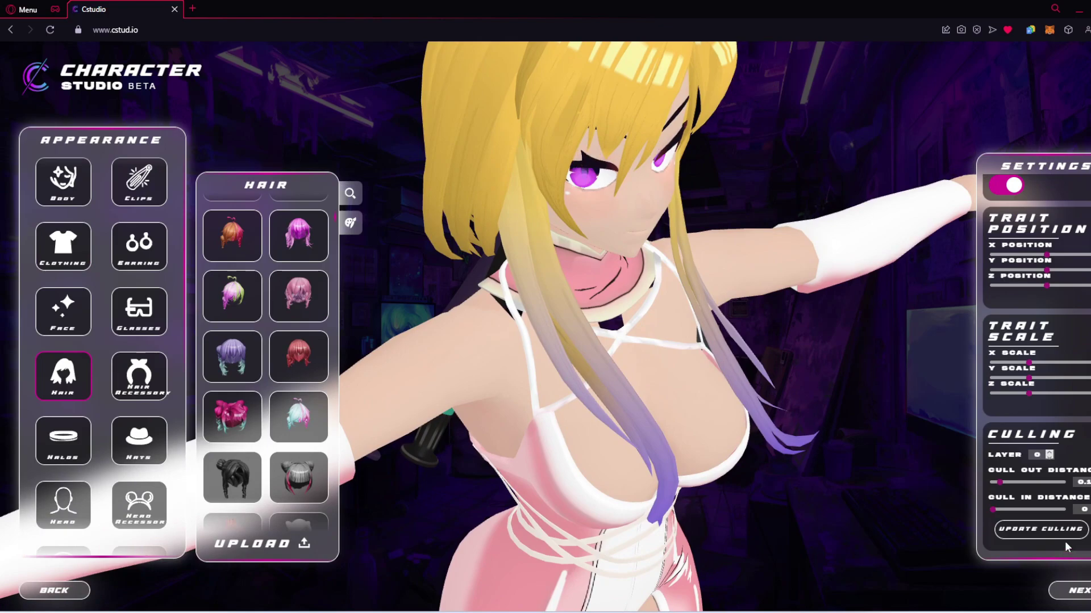
- Check the outfit from the side and front, and toggle the remaining culled body face between the chest straps
drag(574, 313, 568, 211)
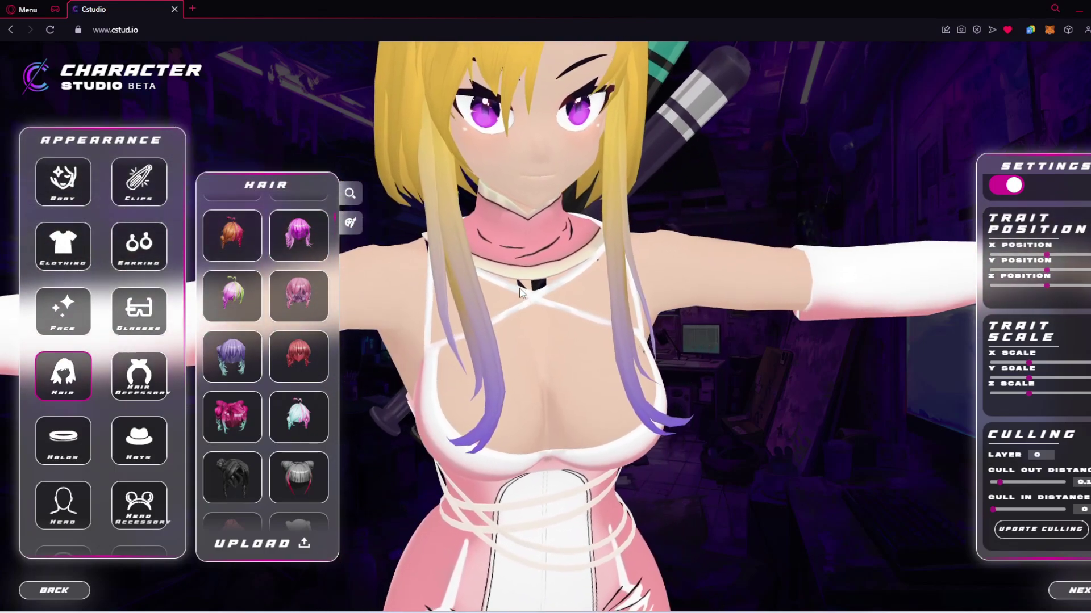
drag(519, 289, 500, 278)
right_drag(571, 332, 620, 437)
scroll(618, 341, up, 8)
click(645, 367)
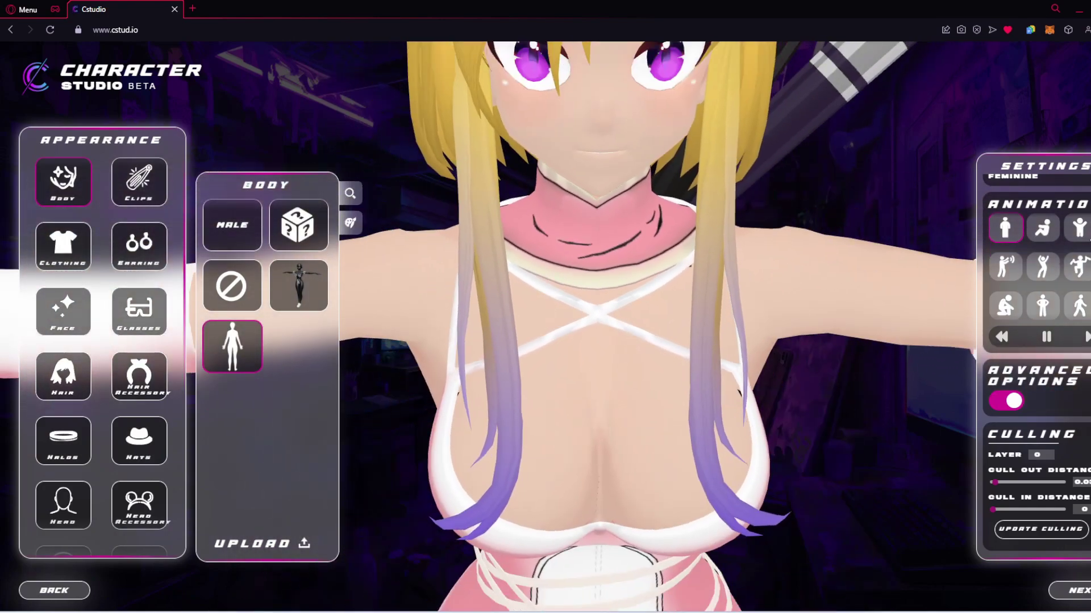
- Play a walking animation, pause it mid-pose and inspect the outfit from behind, the side and the front
click(1045, 278)
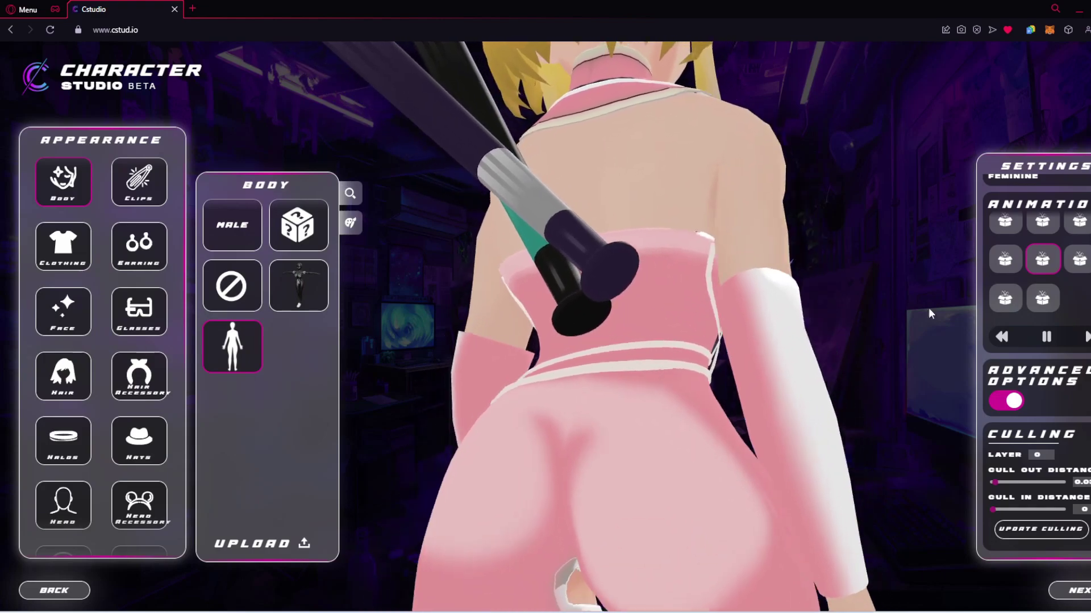
click(1046, 340)
mouse_move(631, 535)
mouse_down()
mouse_move(640, 506)
mouse_move(633, 522)
mouse_up()
right_drag(623, 555, 596, 389)
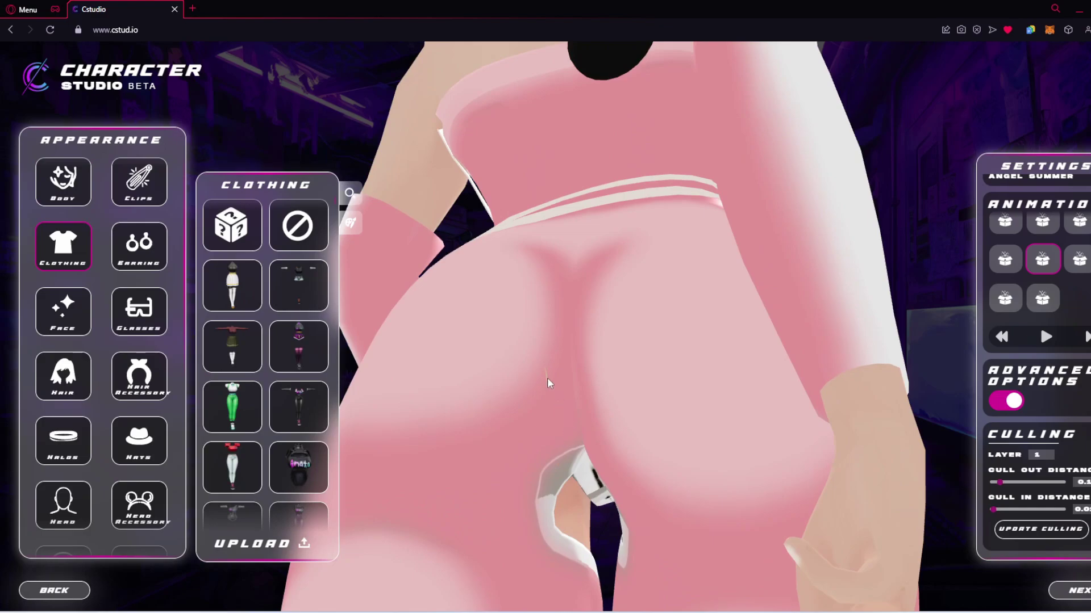
drag(591, 443, 708, 482)
scroll(516, 384, down, 5)
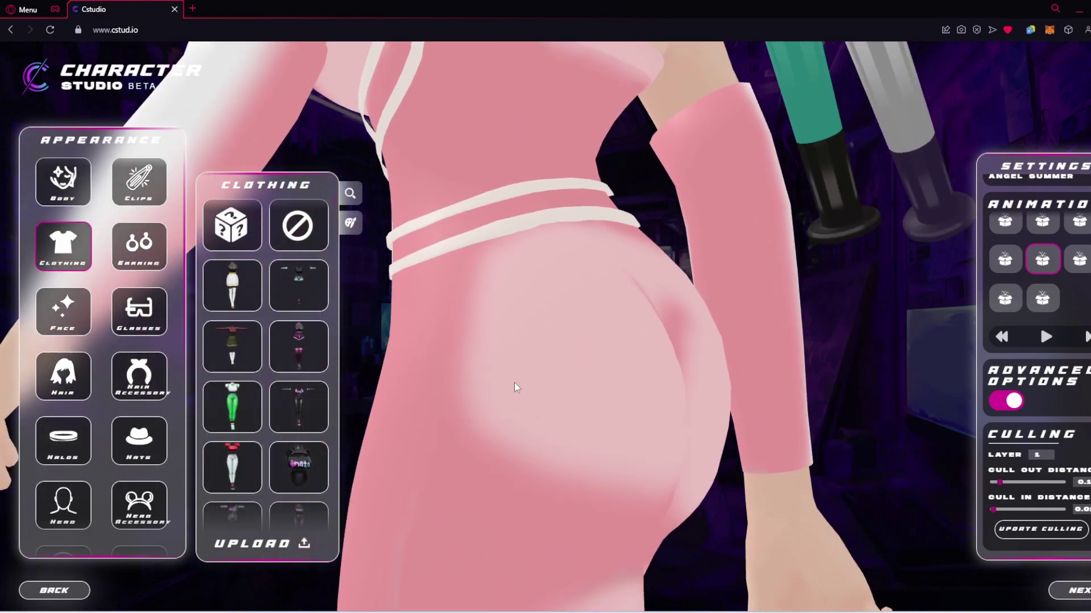
drag(514, 383, 738, 398)
drag(587, 296, 630, 263)
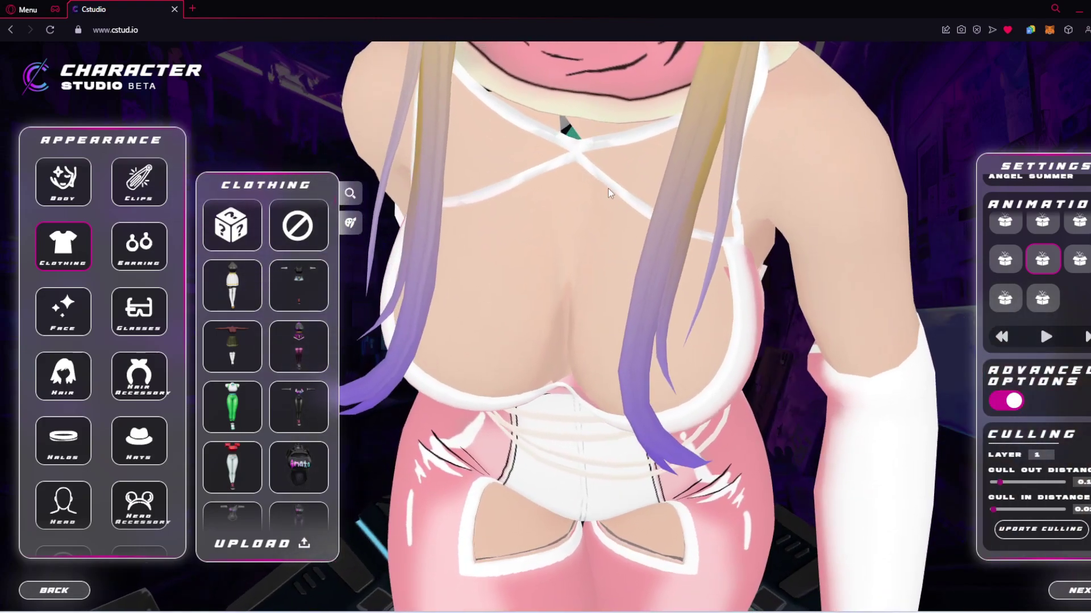
drag(603, 165, 680, 180)
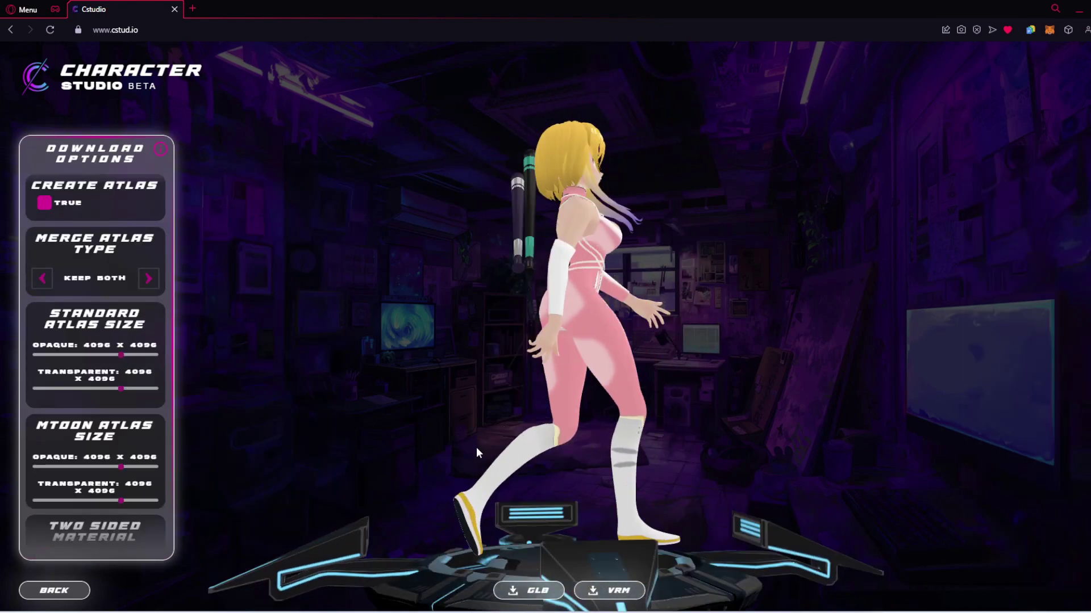
- Go back to the appearance editor, put the character in the T-pose and return to the download options
drag(477, 448, 603, 492)
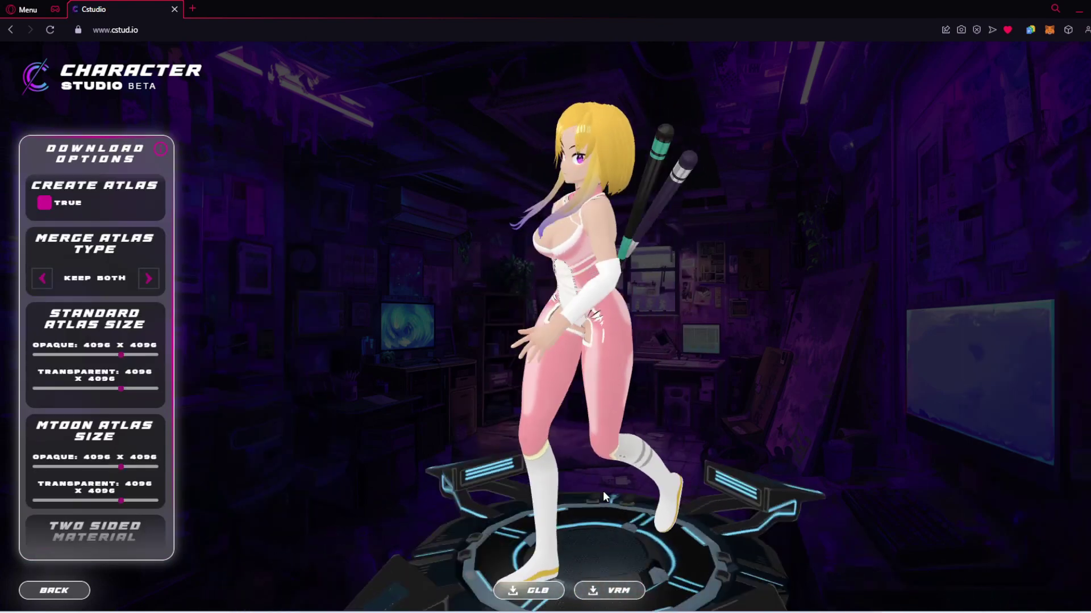
click(55, 591)
click(84, 196)
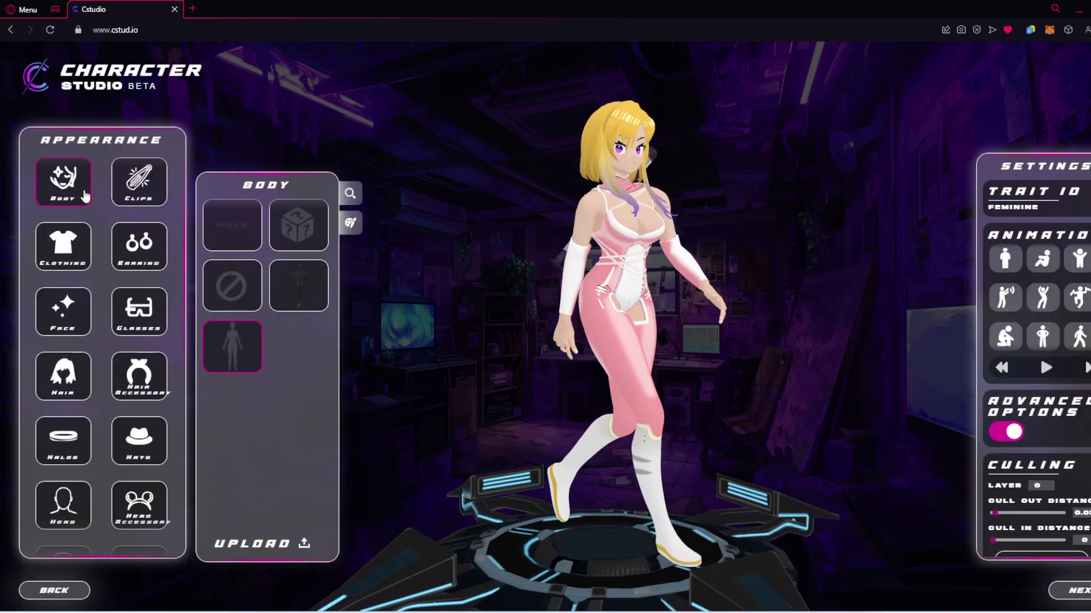
click(1007, 257)
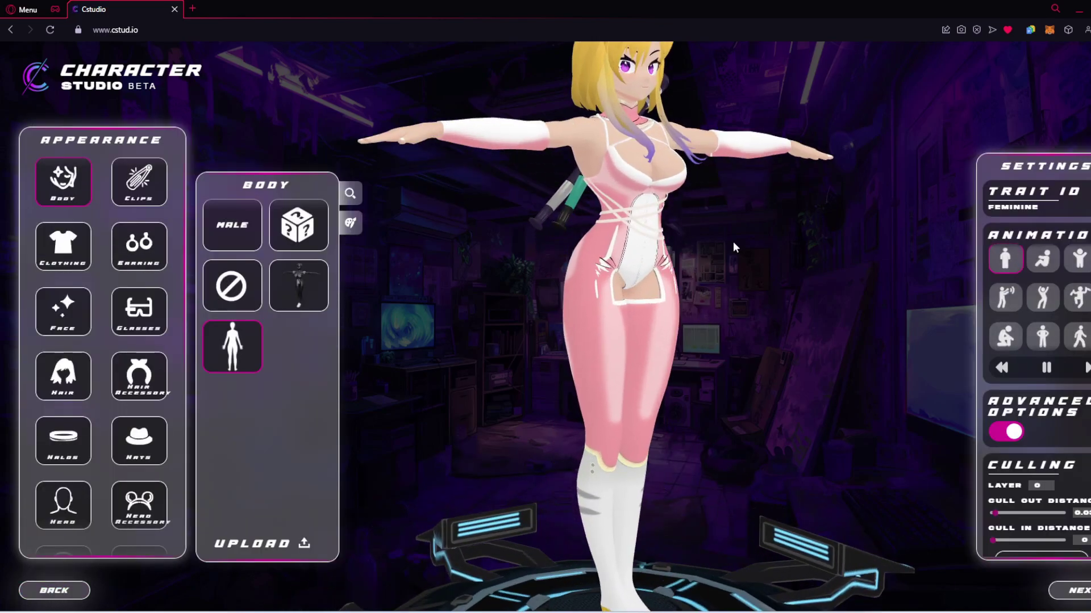
click(1067, 591)
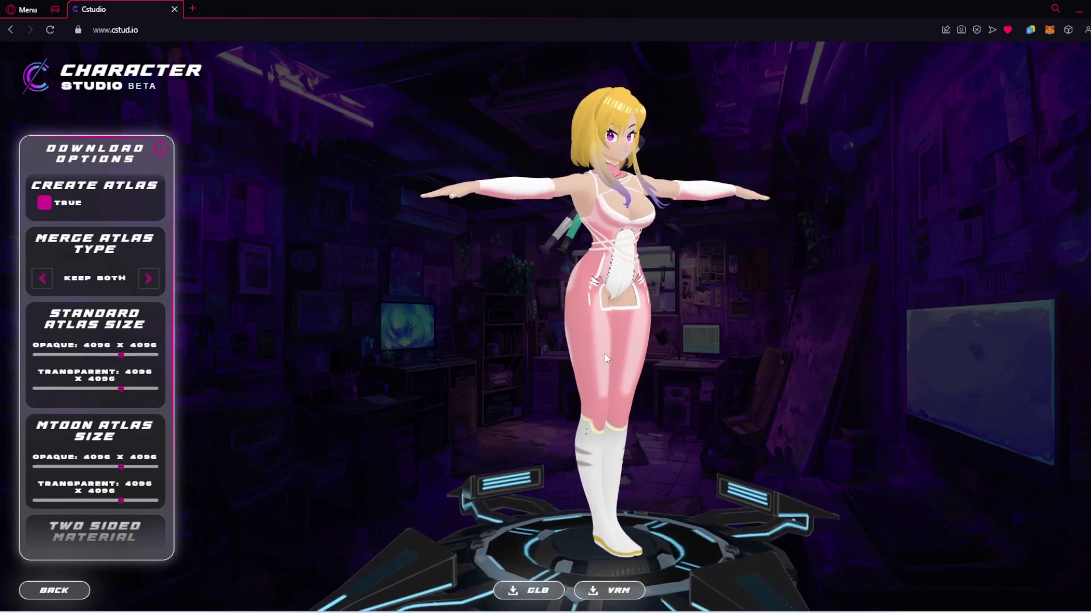
- Examine the finished character's face, neckline and weapon up close in the download view
scroll(604, 354, up, 8)
drag(604, 354, 683, 400)
scroll(659, 405, up, 8)
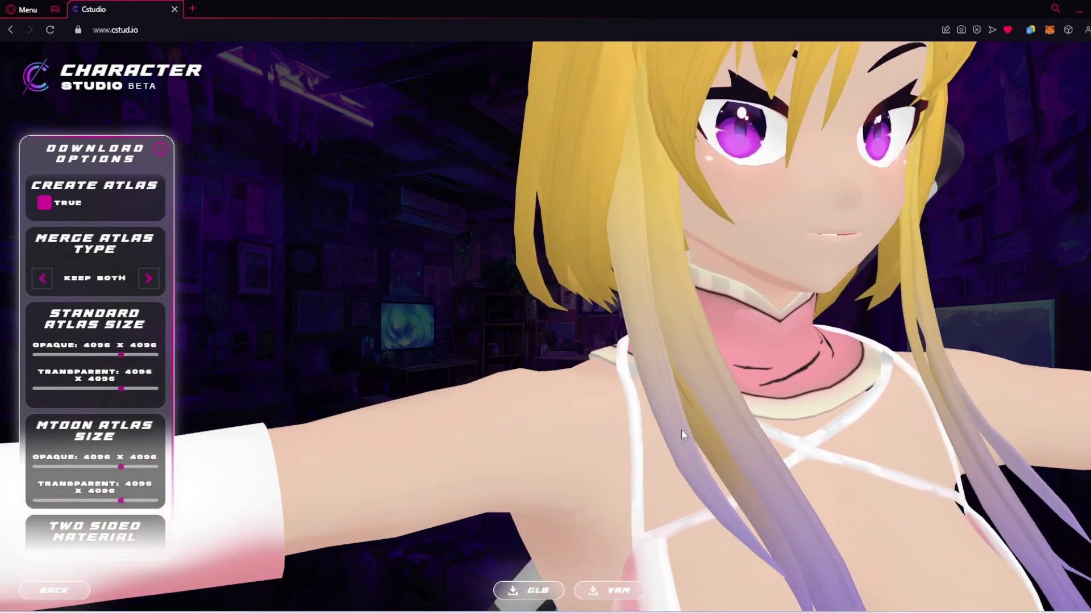
scroll(684, 425, down, 4)
drag(687, 421, 736, 342)
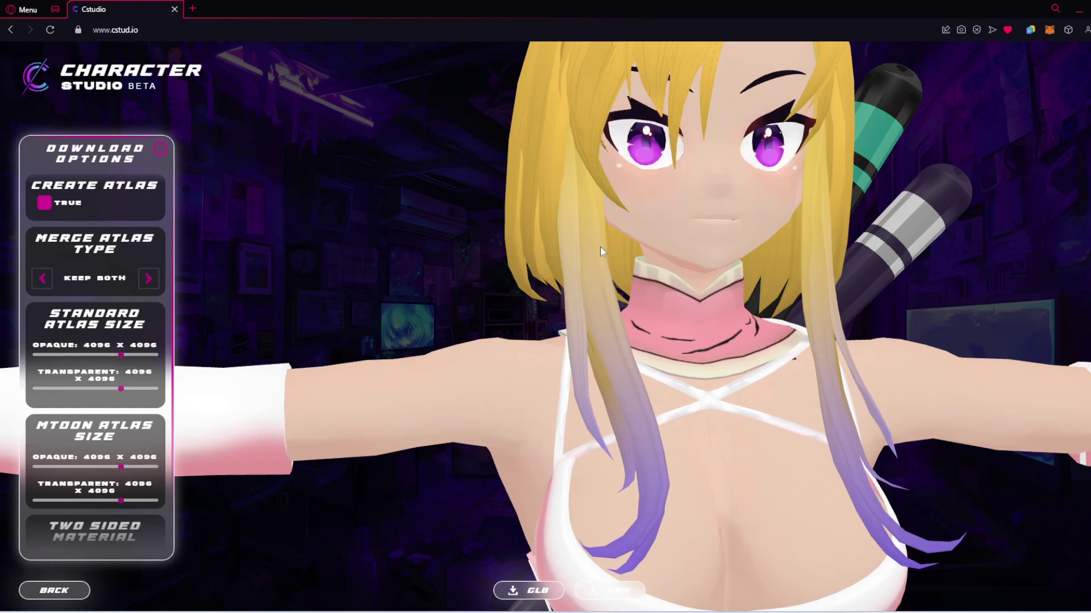
scroll(591, 379, down, 5)
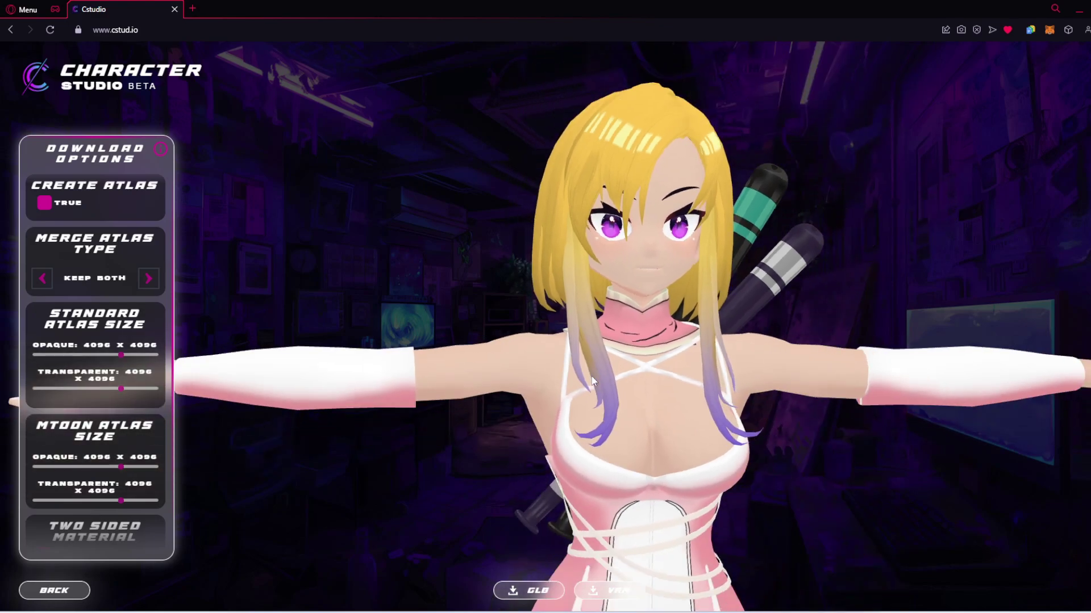